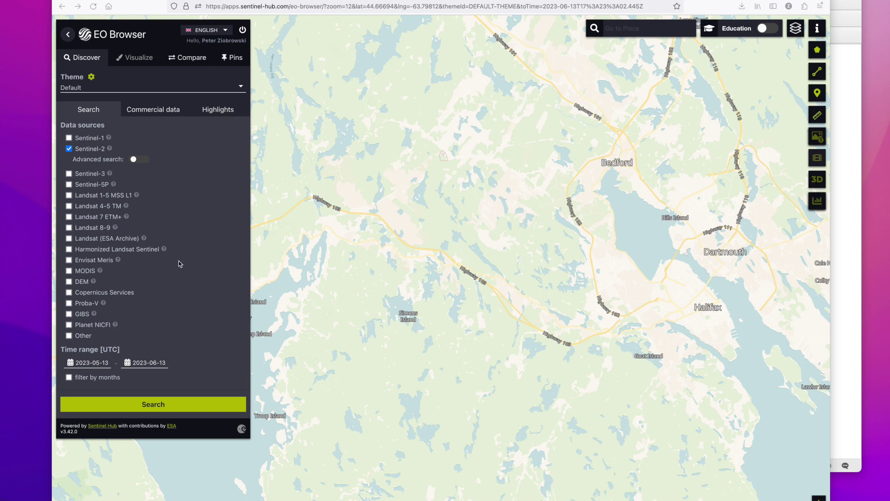
Step: Run the Sentinel-2 search over Halifax for 2023-05-13 to 2023-06-13
click(158, 406)
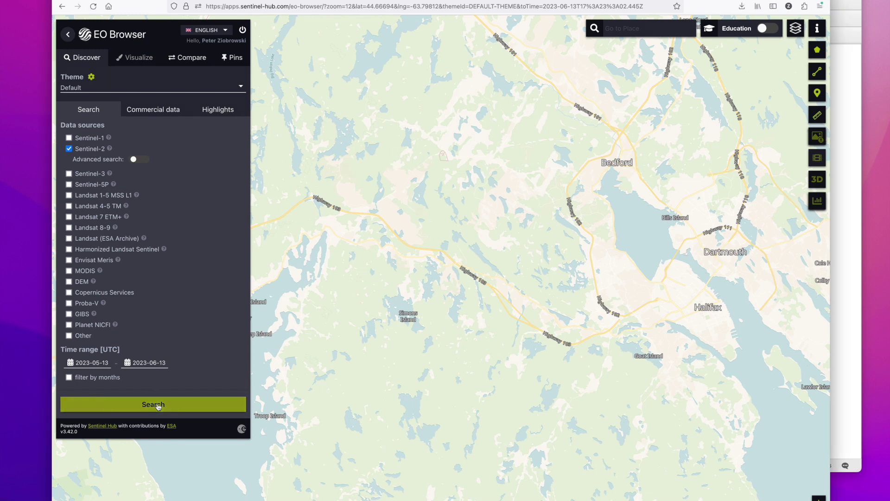
Step: Display the 2023-06-12 Sentinel-2 L2A true-color scene, zoomed to the burn scar near Hammonds Plains Road
click(158, 402)
click(146, 406)
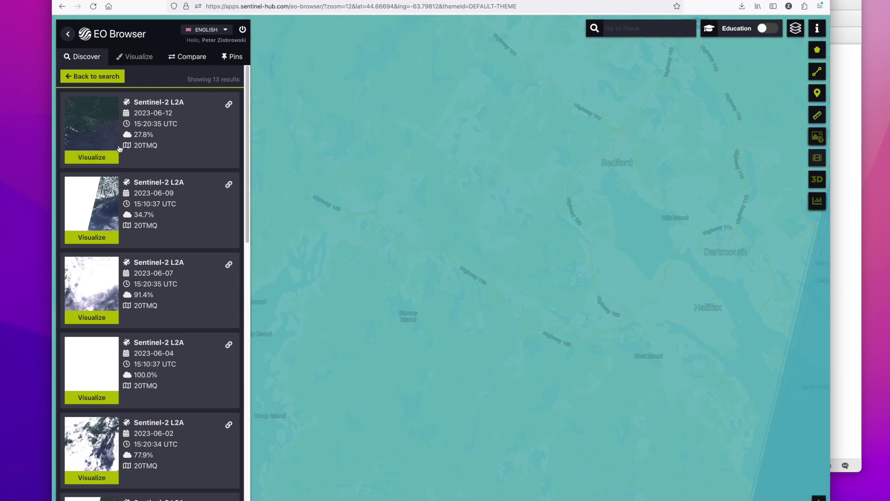
click(454, 206)
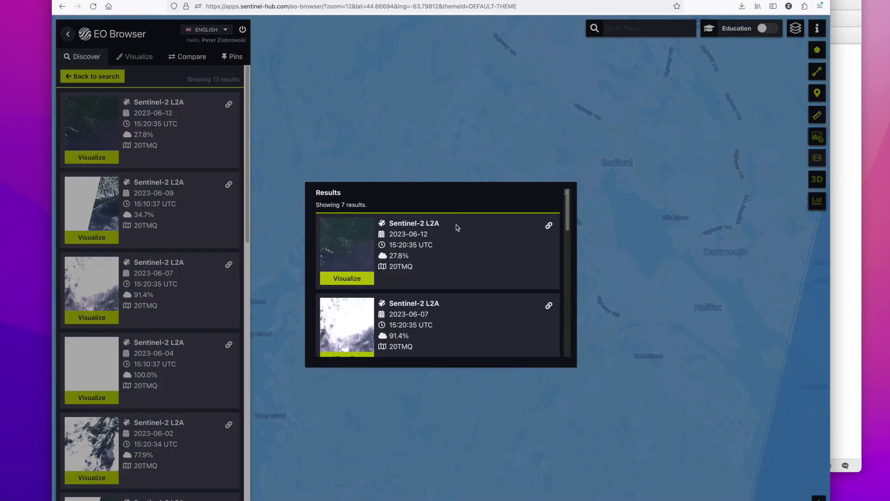
click(353, 245)
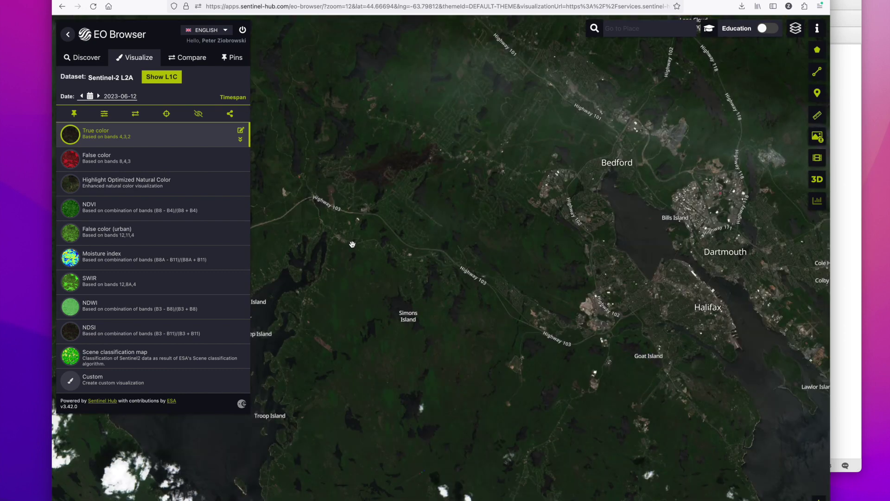
scroll(368, 178, up, 4)
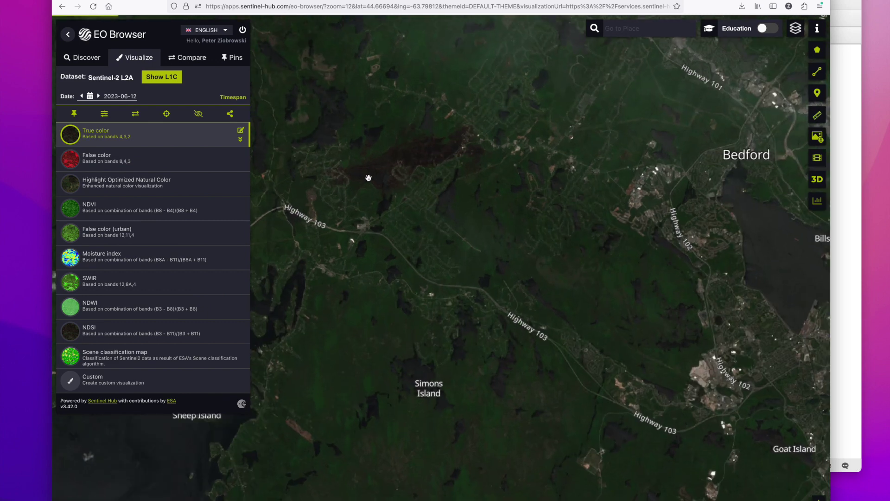
drag(430, 114, 469, 208)
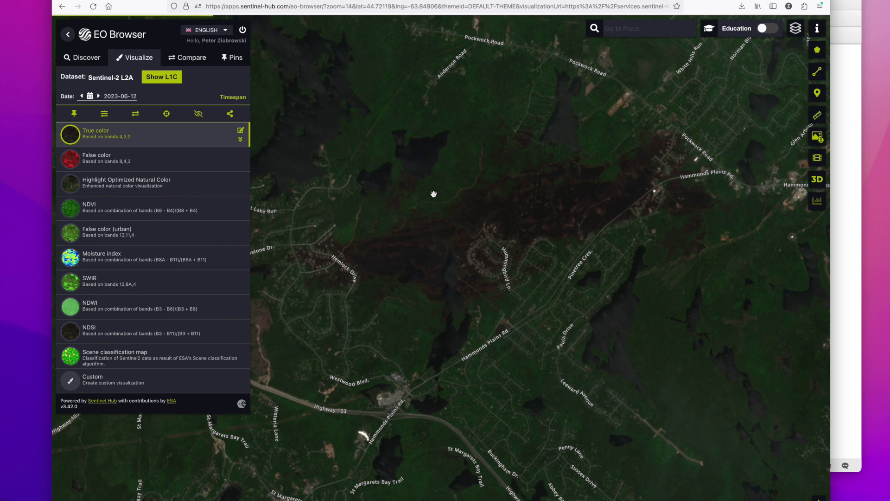
Step: Download the true-color view as a 16-bit TIFF at HIGH resolution (1723 x 1148 px)
click(818, 138)
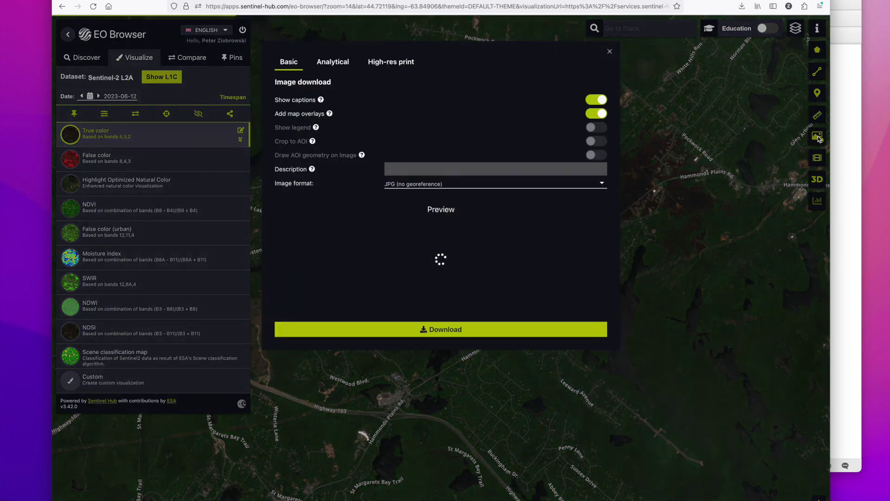
click(345, 66)
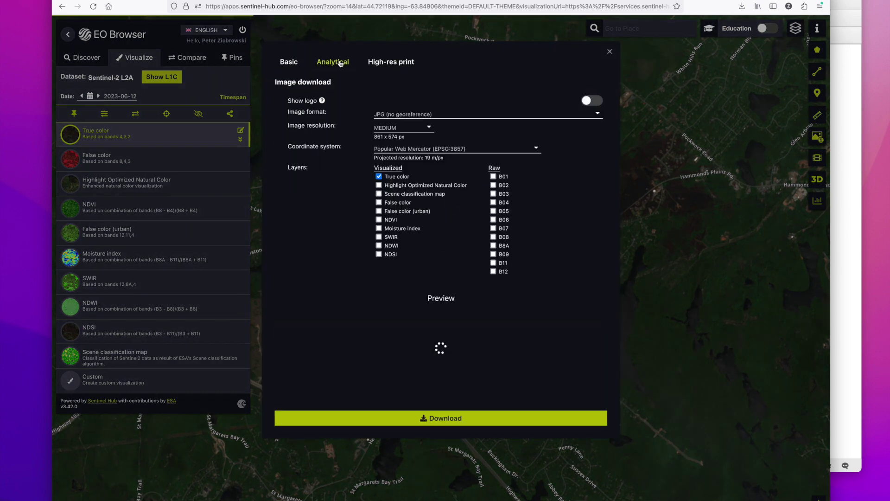
click(404, 115)
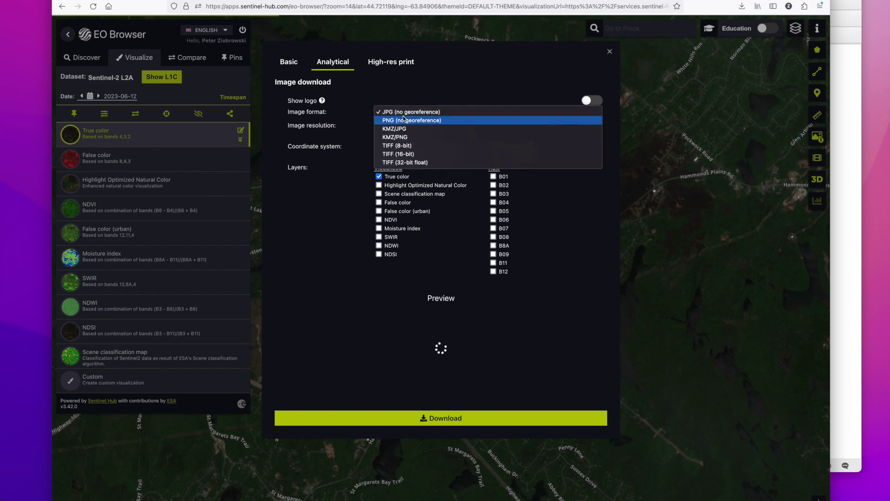
click(416, 154)
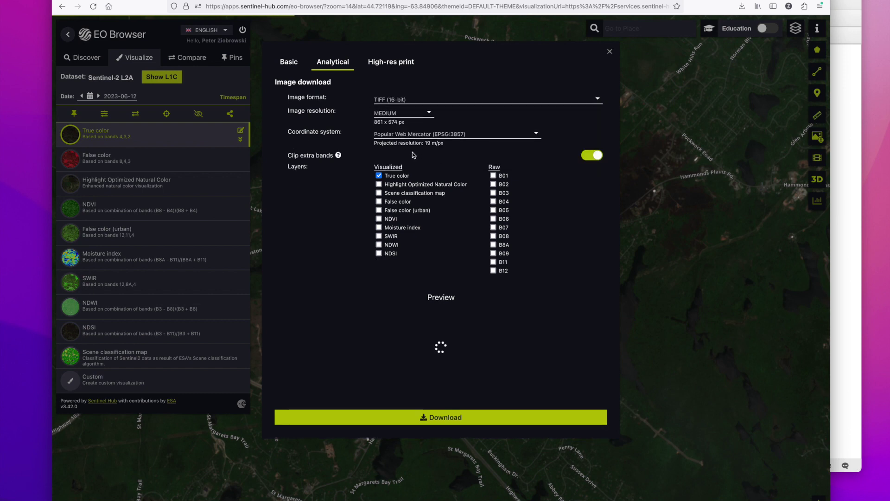
click(396, 122)
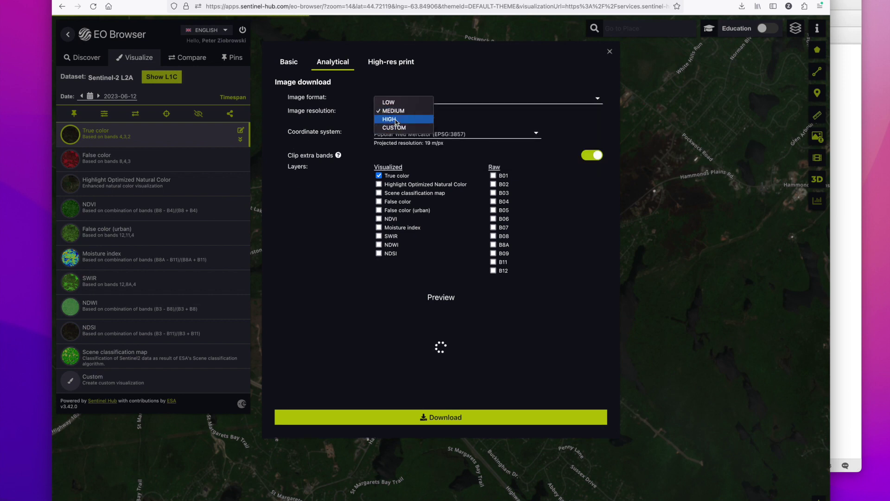
click(394, 119)
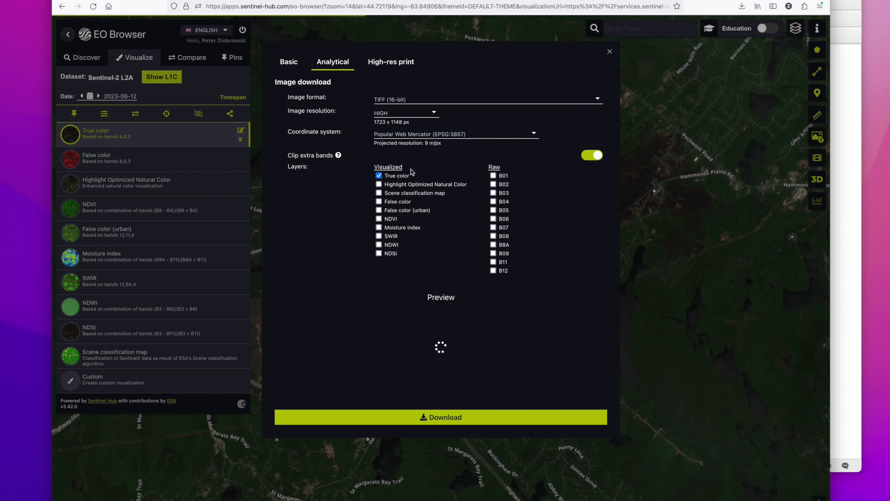
click(444, 422)
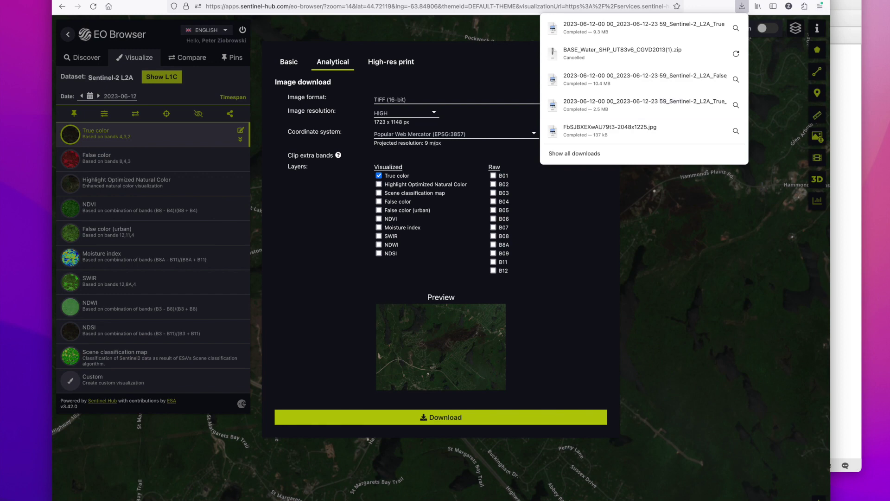
key(super+Tab)
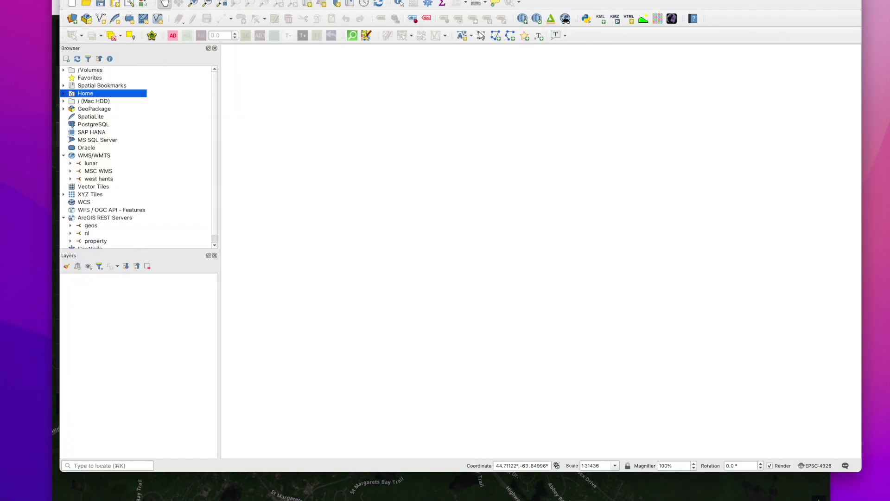
Step: Load the newest True_color TIFF from Downloads as a raster layer in QGIS
click(116, 0)
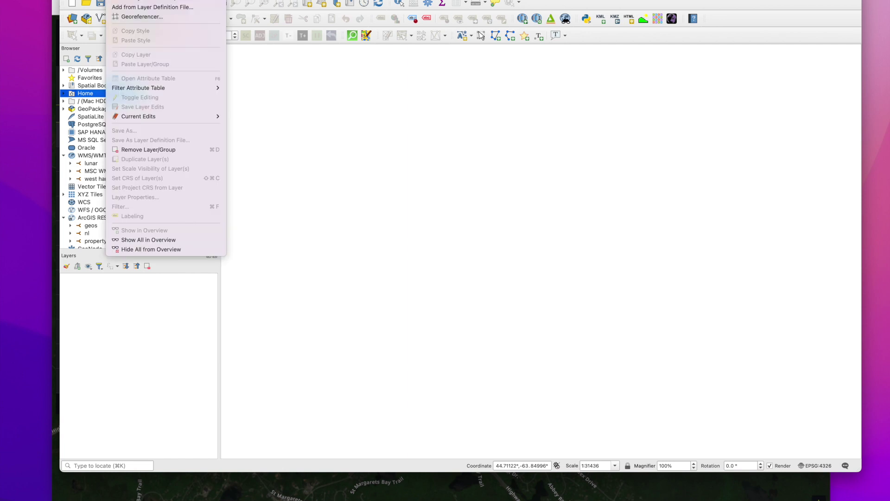
mouse_move(139, 0)
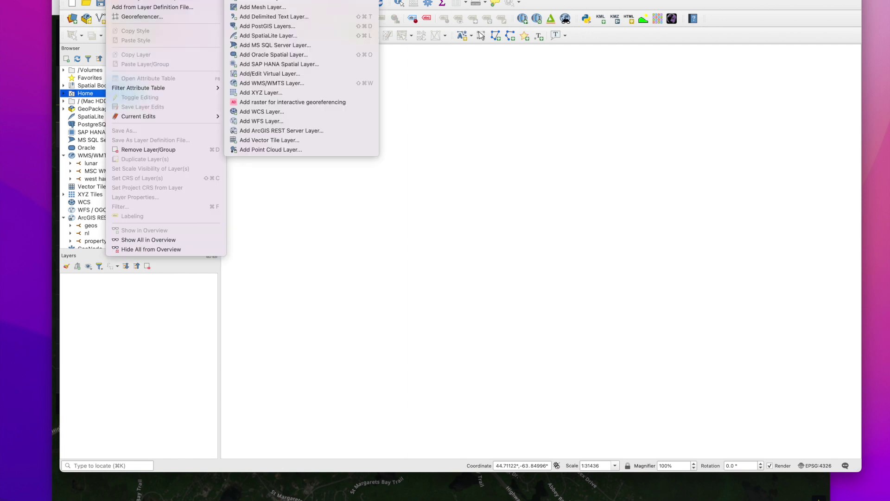
click(276, 1)
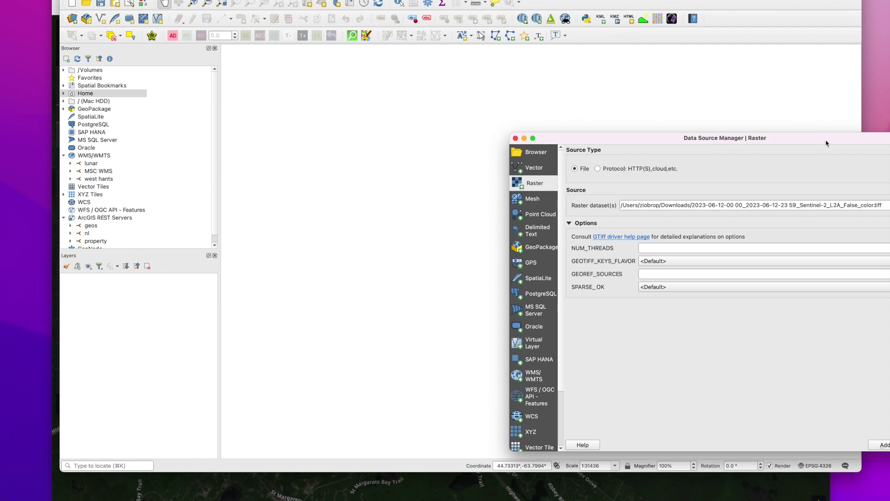
drag(826, 141, 719, 133)
click(819, 199)
click(824, 199)
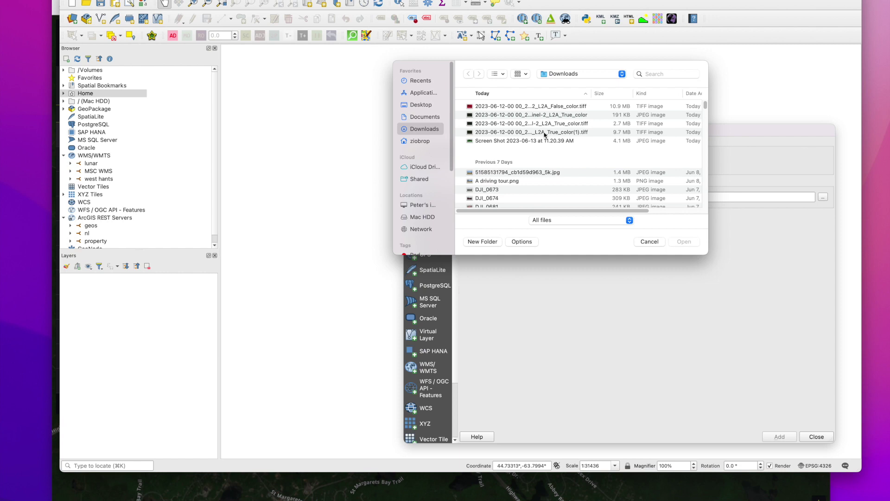
click(632, 133)
click(686, 241)
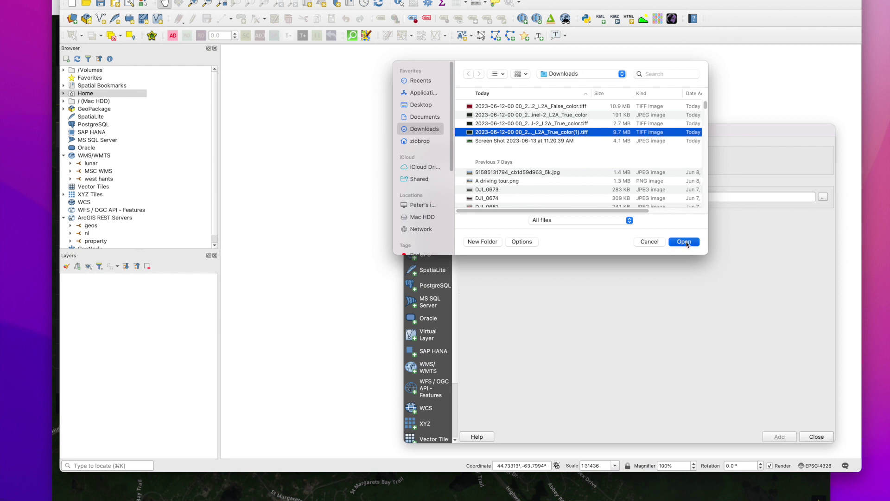
click(778, 436)
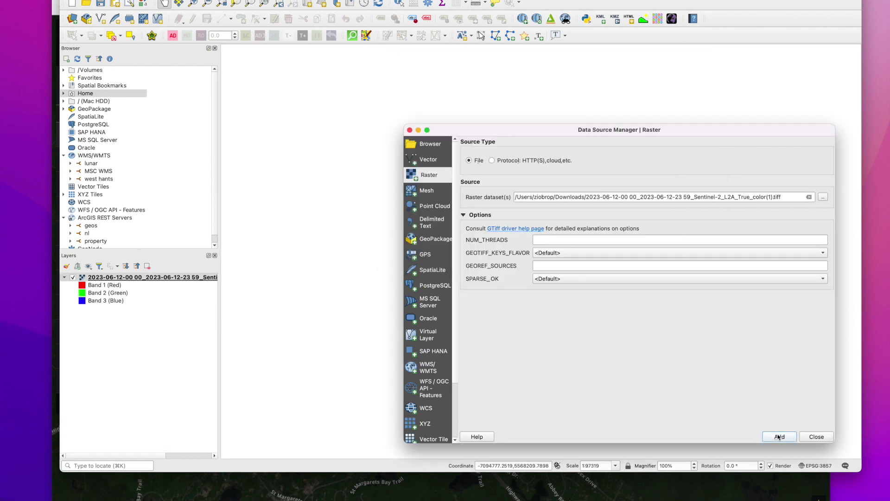
click(823, 440)
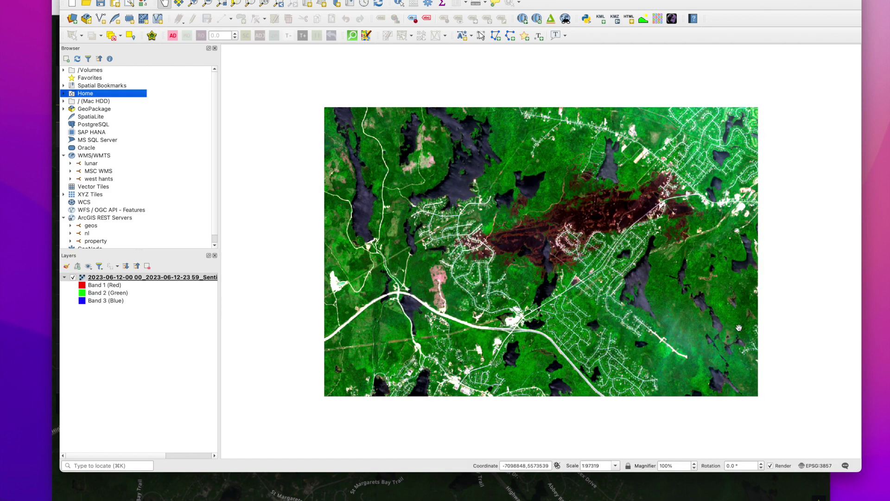
Step: Zoom in and pan so the dark burn scar between residential streets fills the map
scroll(621, 249, up, 2)
scroll(622, 249, up, 2)
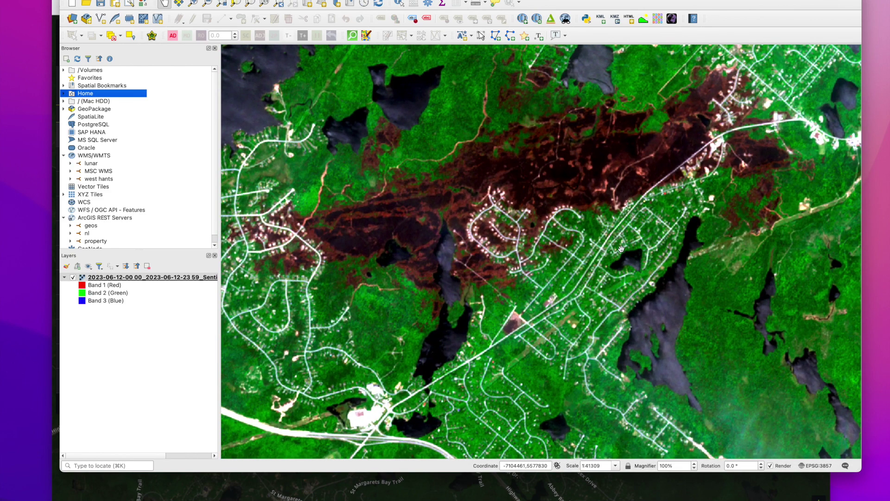
drag(567, 138, 559, 189)
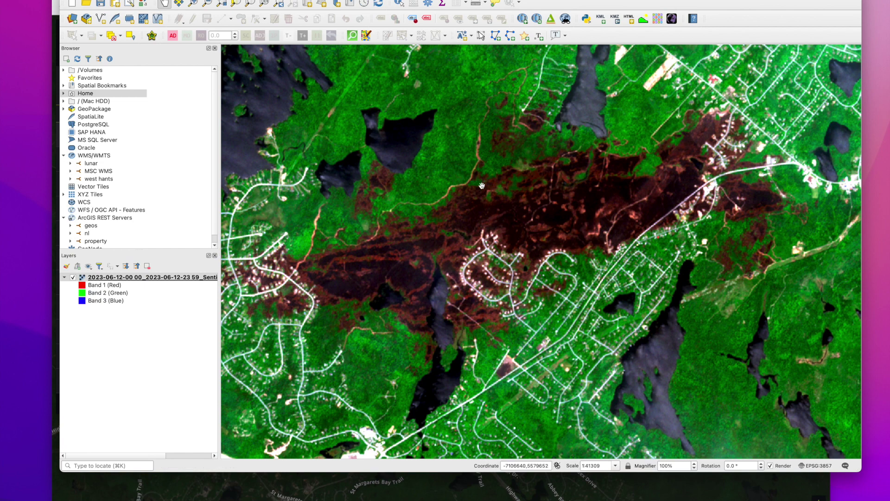
drag(480, 184, 493, 185)
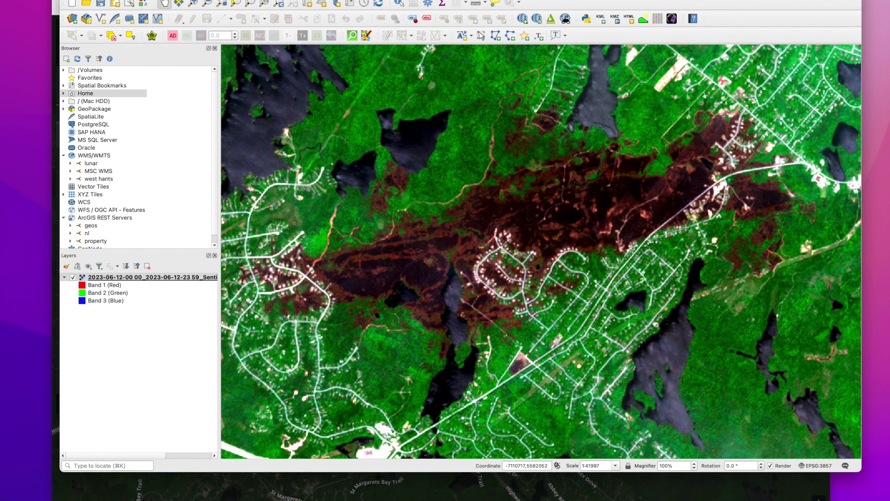
mouse_move(139, 1)
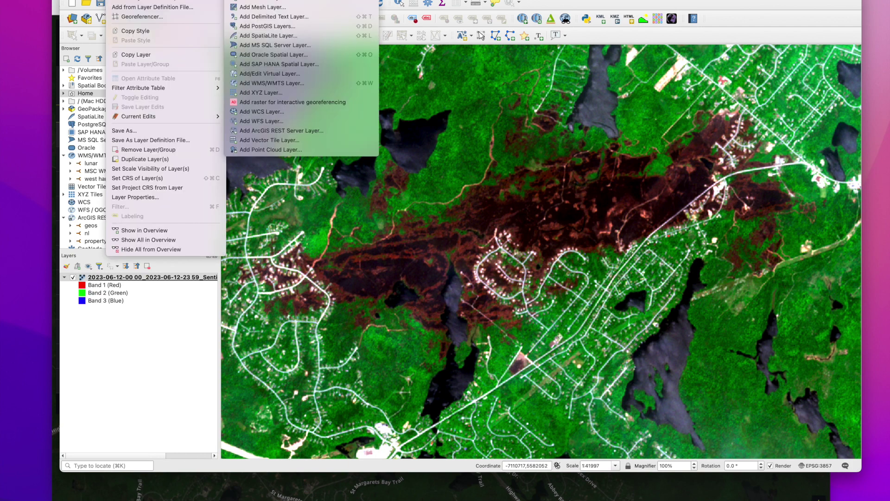
Step: Add the Building footprints layer, then browse into the Desktop's CAN-TF5 GeoData folder
click(262, 1)
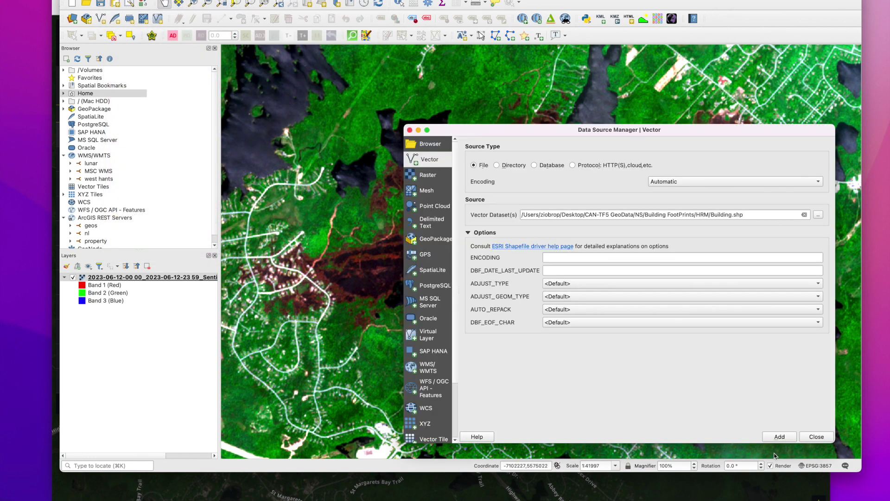
click(779, 437)
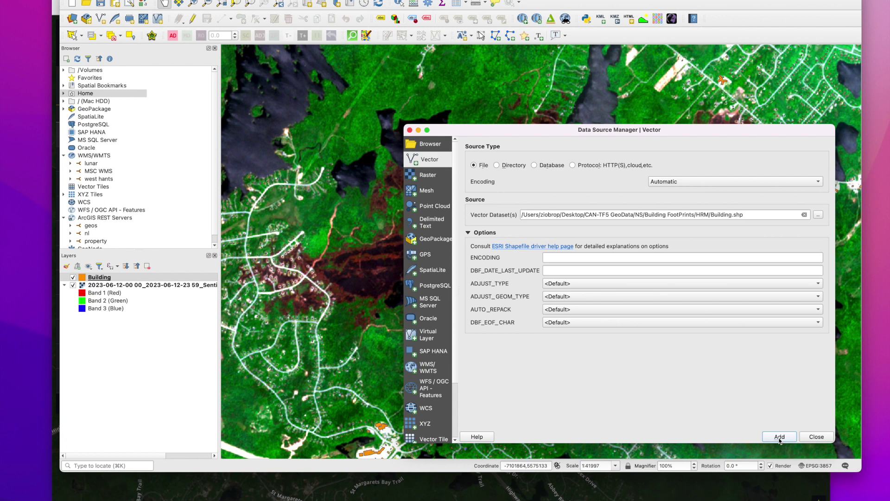
click(805, 215)
click(819, 215)
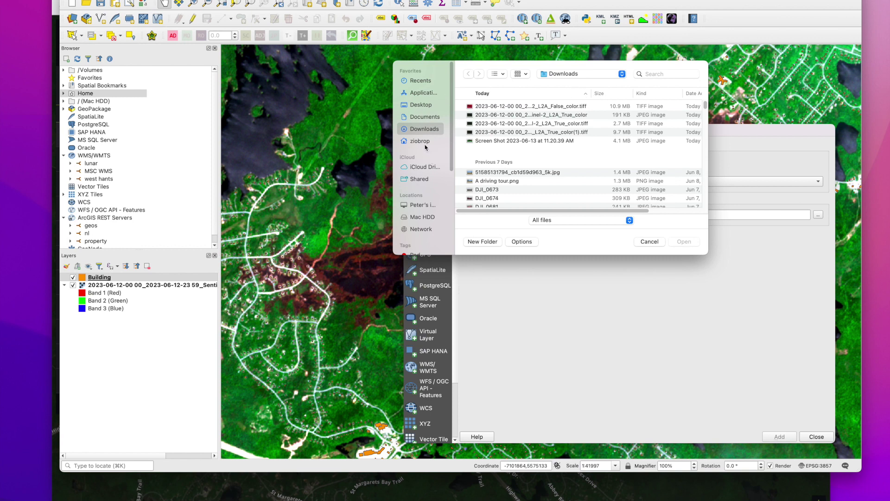
click(421, 106)
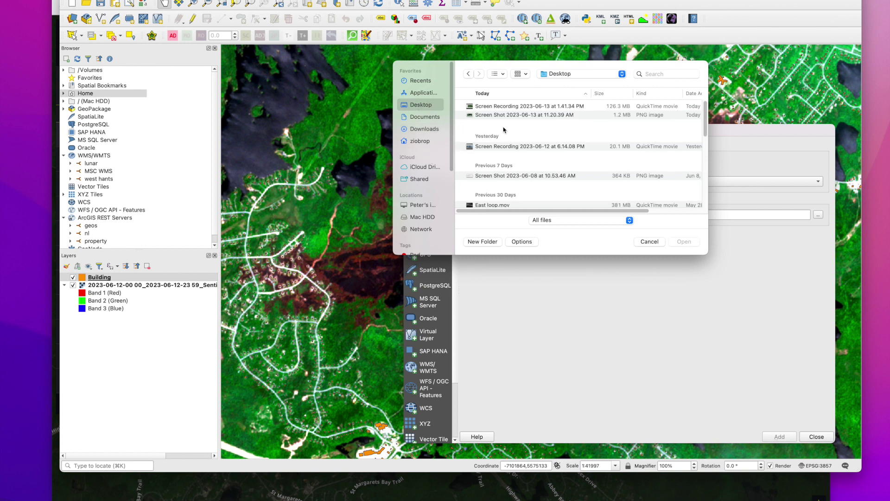
scroll(509, 139, down, 1)
scroll(508, 139, down, 5)
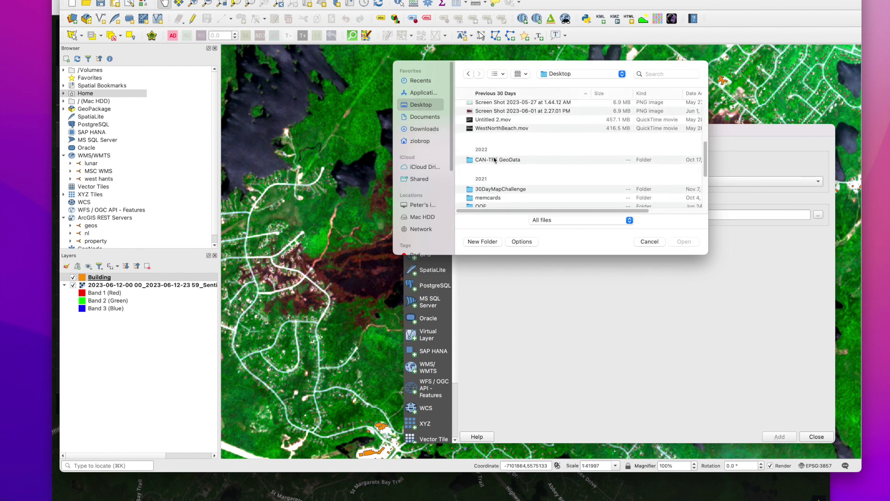
click(494, 160)
double_click(494, 160)
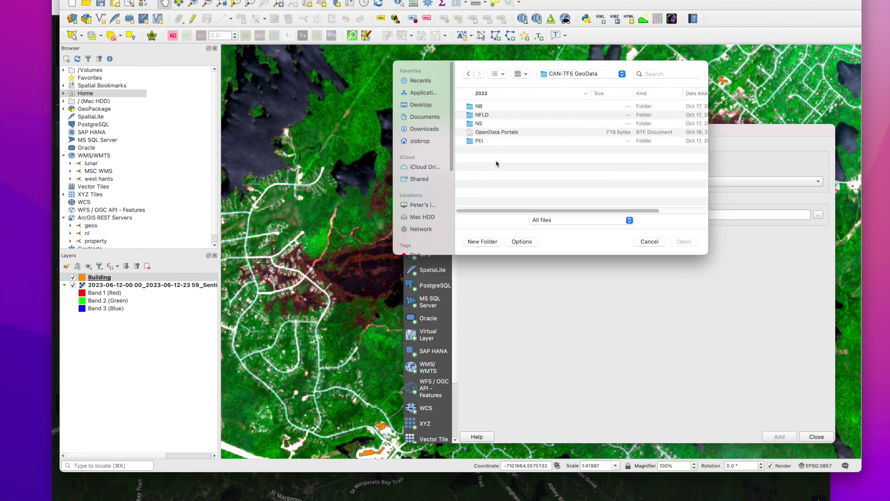
Step: Add NS_Property.shp from NS > Property Lines, accepting the suggested coordinate transformation
double_click(472, 124)
double_click(475, 125)
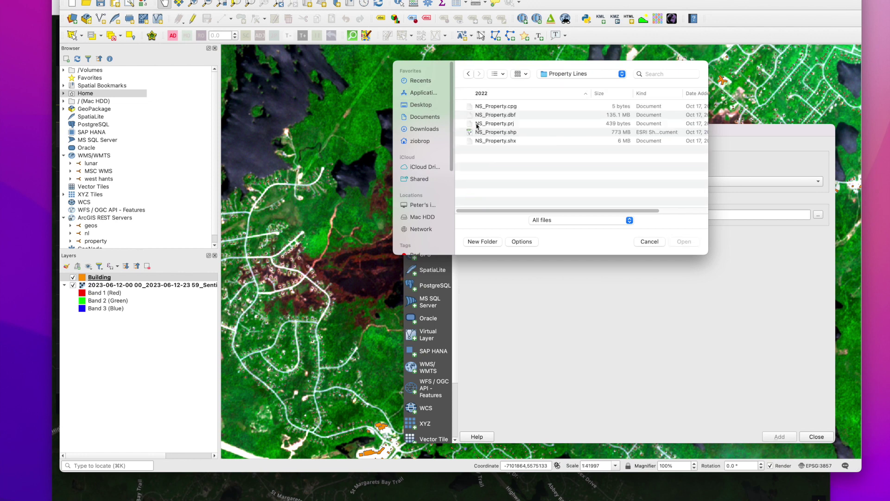
click(501, 134)
click(684, 242)
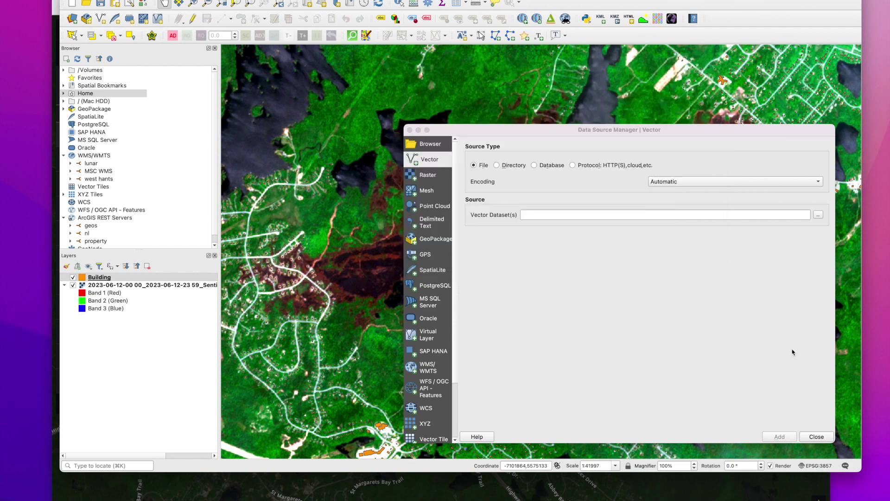
click(772, 441)
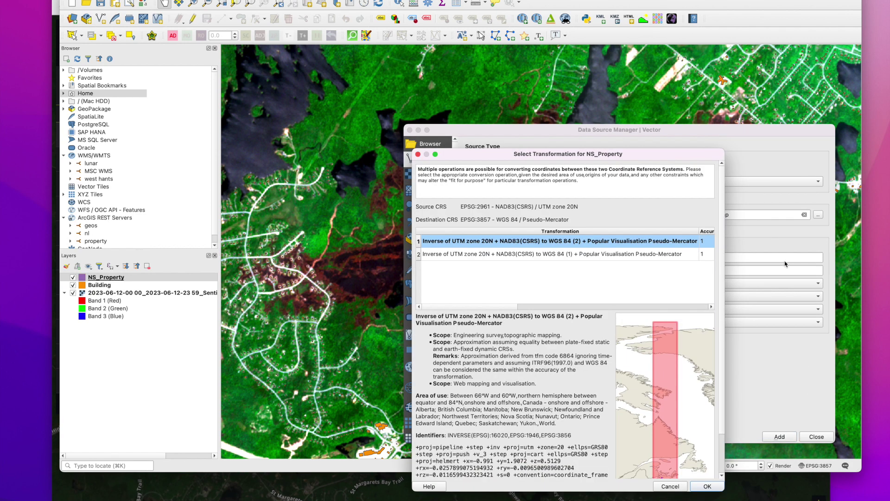
click(704, 486)
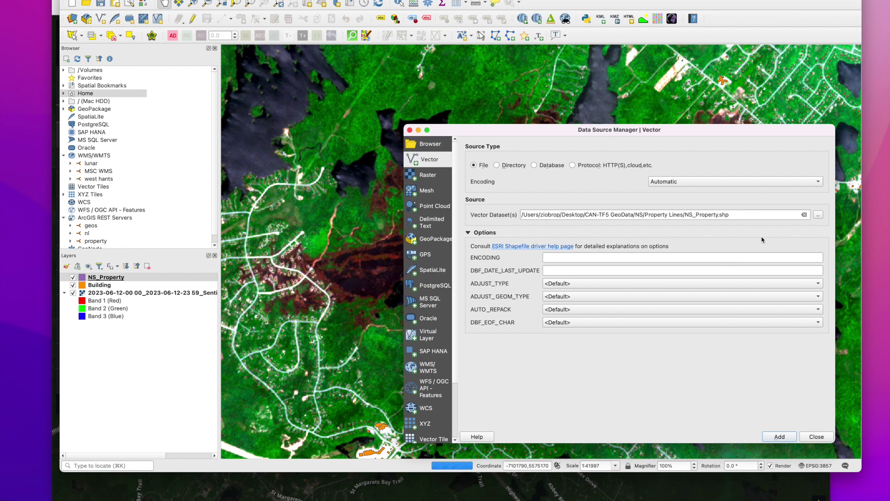
Step: Add the WA_POLY_10K water polygons from NS > BASEMAP > Water
click(804, 215)
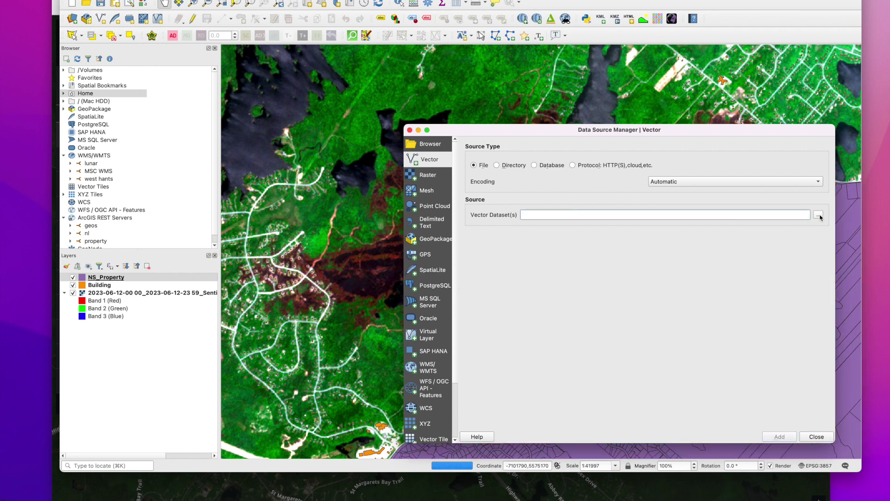
click(818, 215)
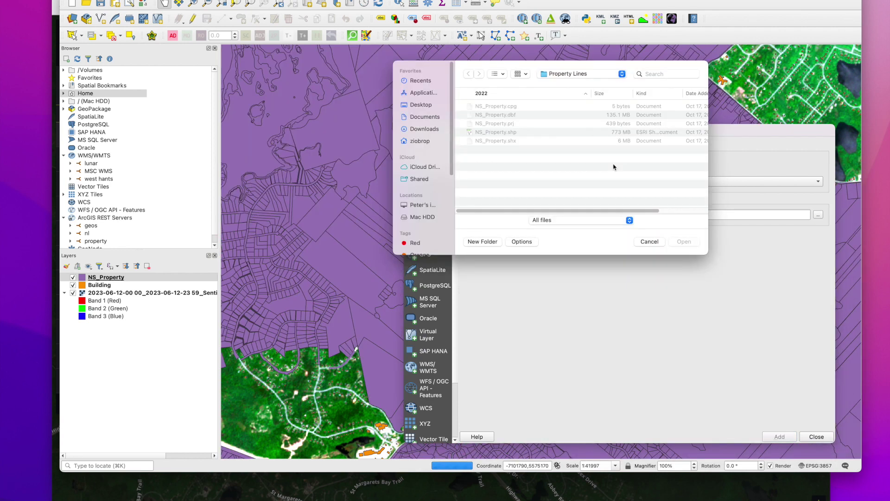
click(560, 75)
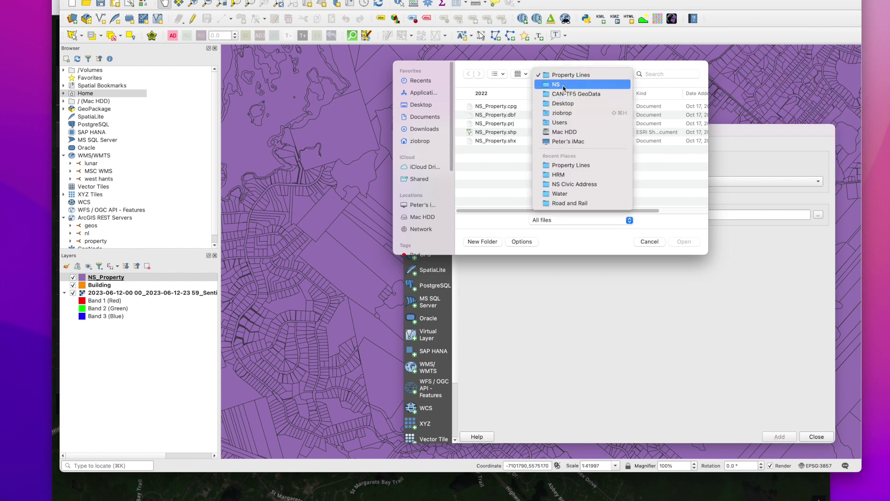
click(564, 84)
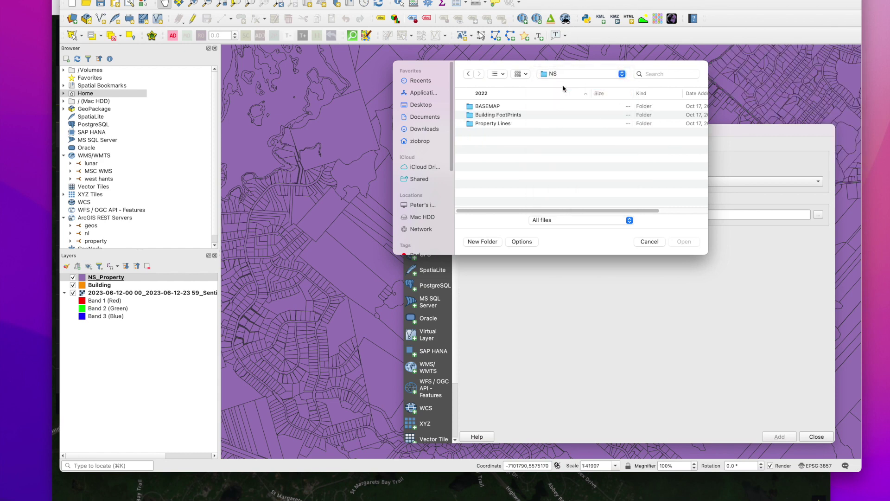
double_click(485, 107)
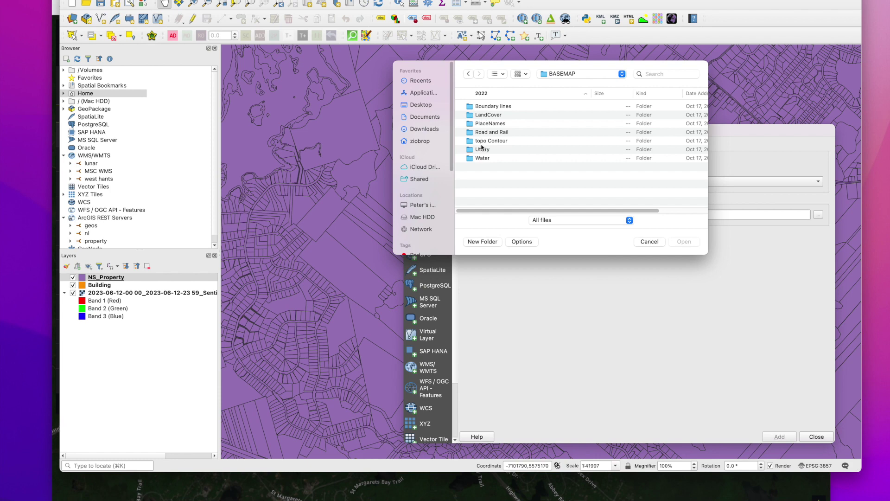
double_click(482, 159)
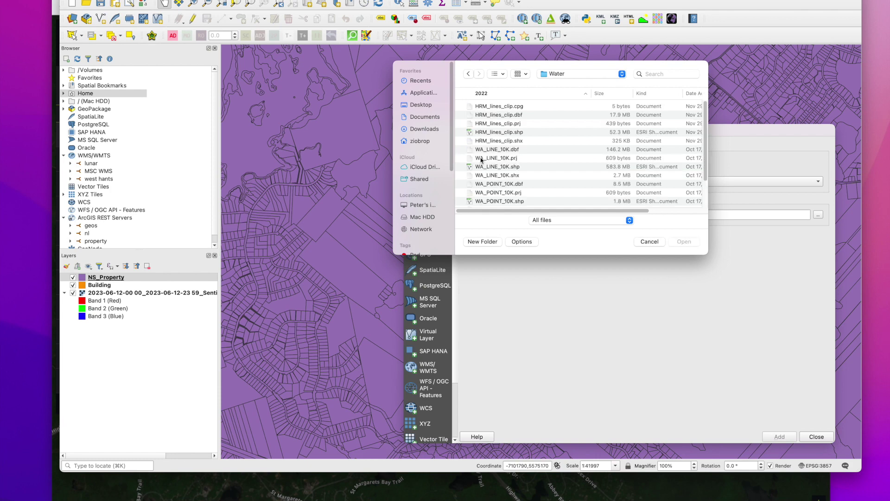
scroll(530, 151, down, 5)
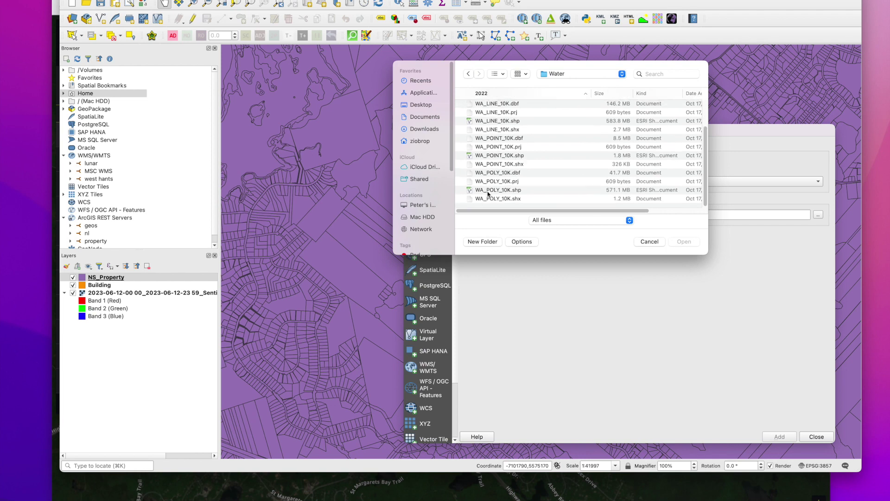
click(488, 190)
click(680, 242)
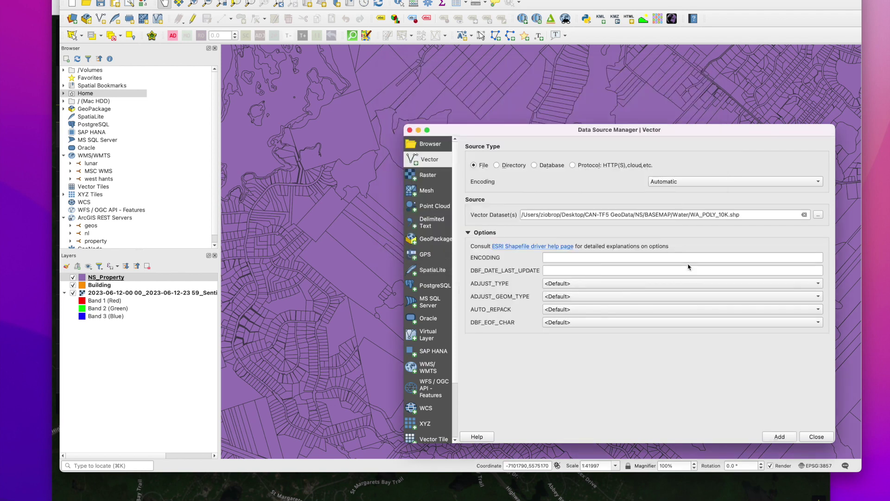
click(784, 439)
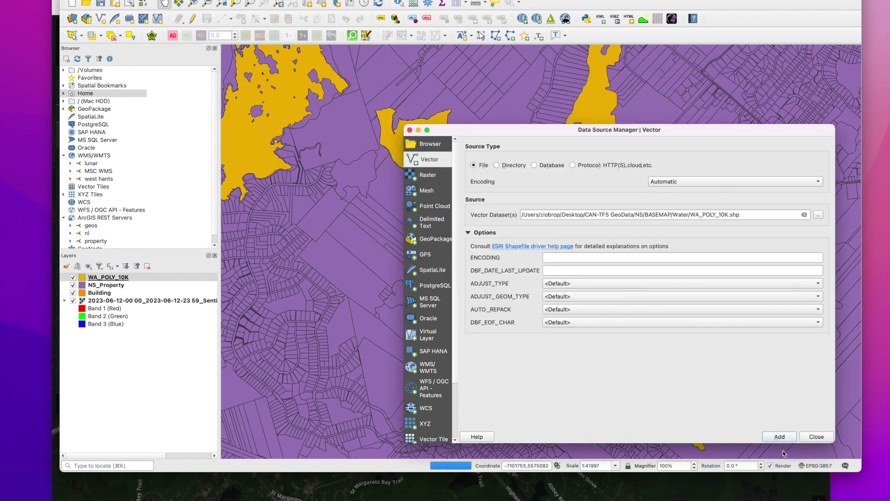
Step: Add RR_LINE_10K.shp from BASEMAP > Road and Rail as a layer
click(804, 215)
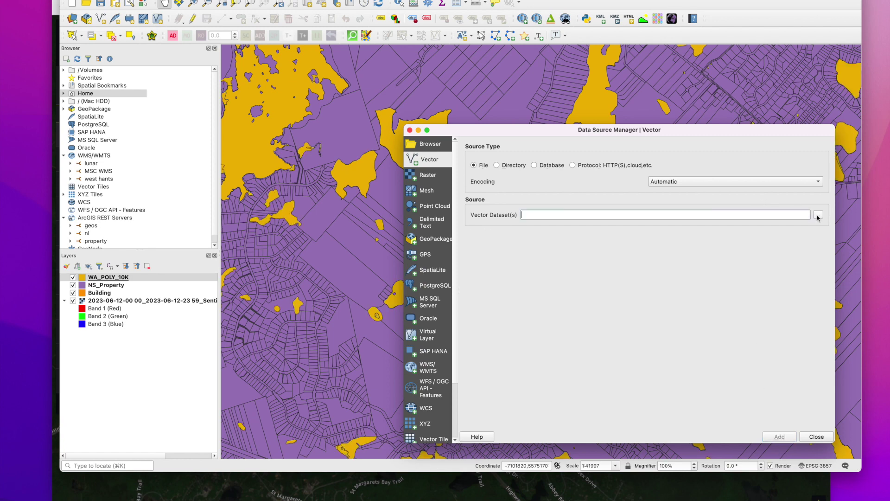
click(818, 215)
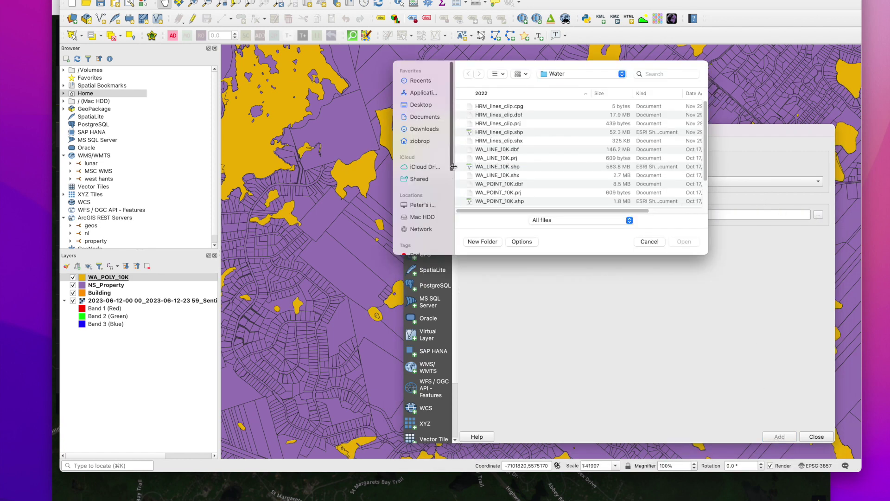
click(575, 74)
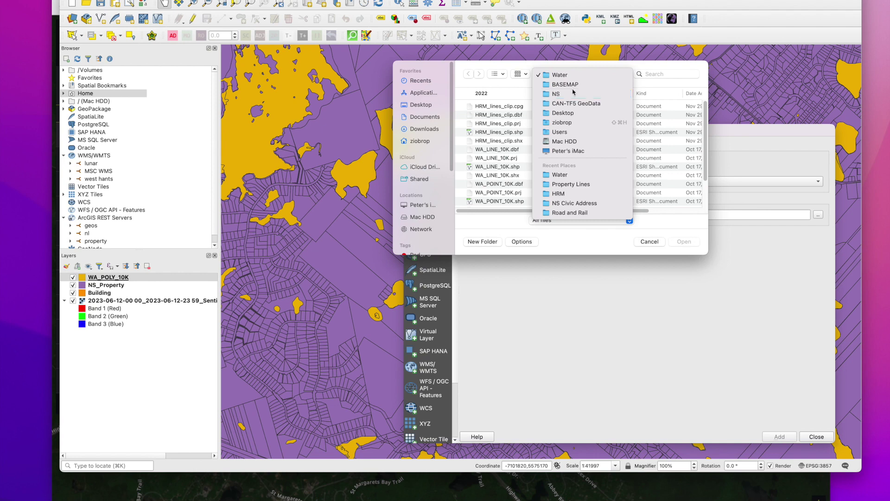
click(573, 93)
double_click(485, 107)
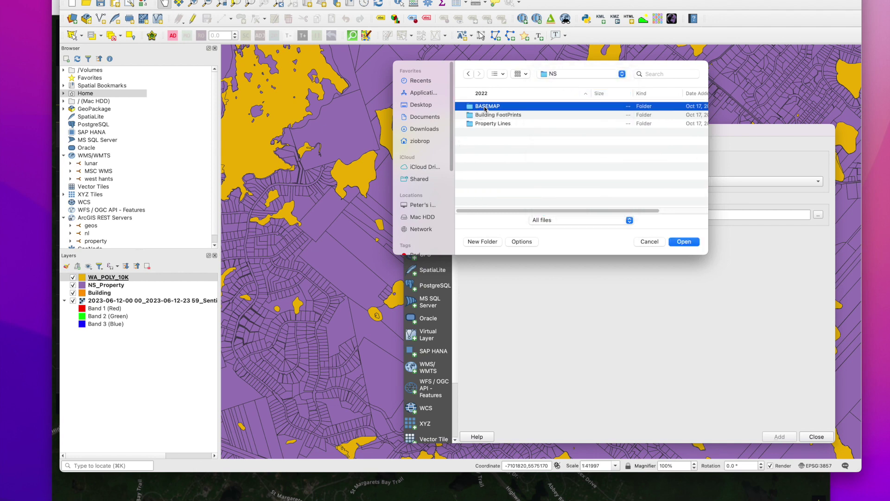
double_click(492, 133)
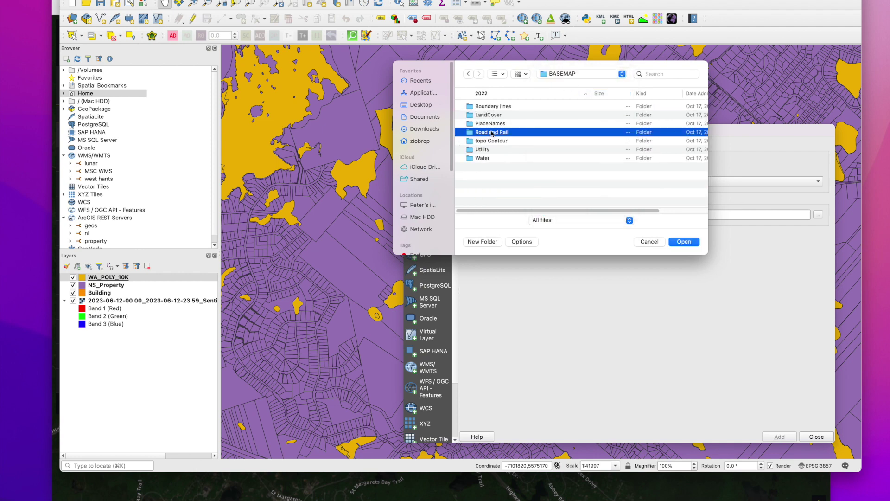
scroll(520, 139, down, 3)
scroll(520, 139, down, 2)
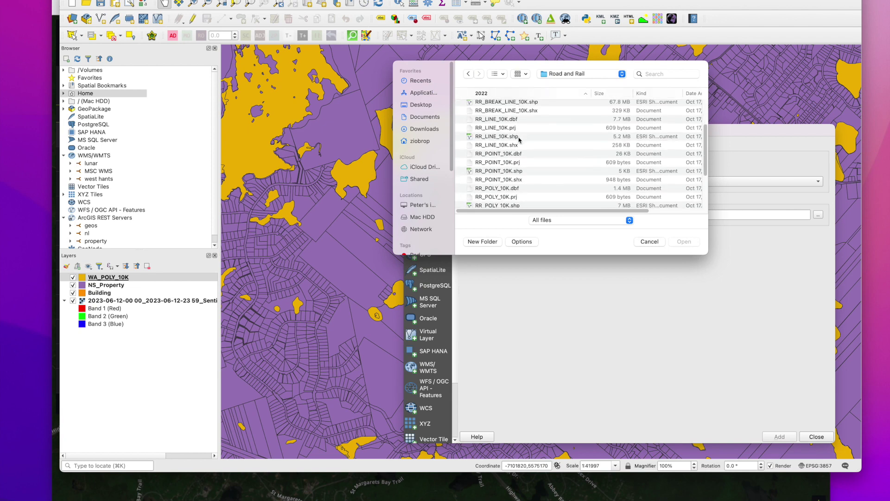
click(494, 138)
double_click(495, 137)
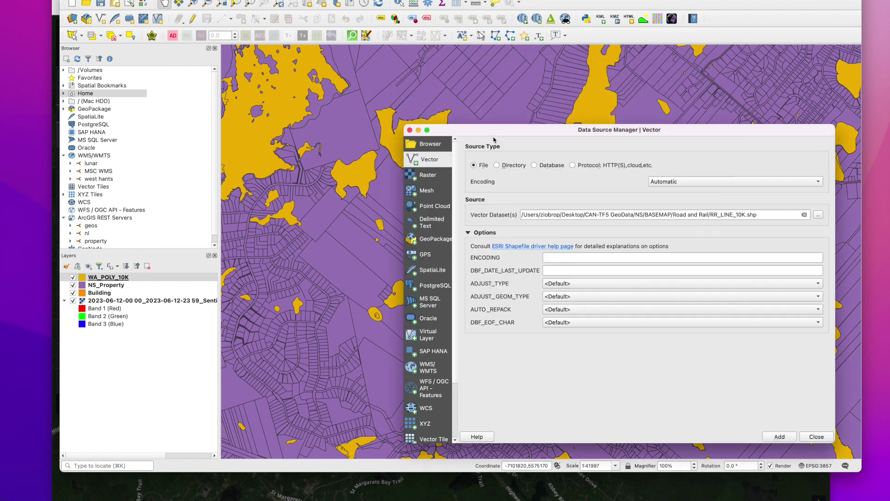
click(784, 439)
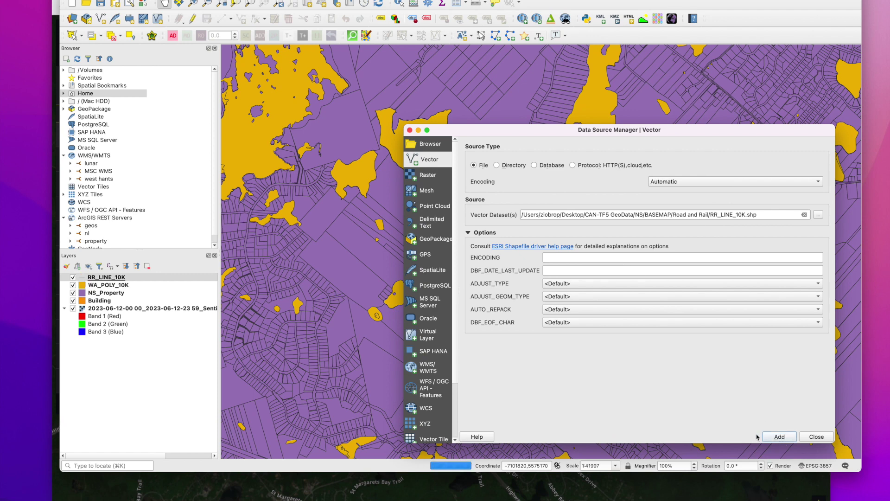
click(820, 438)
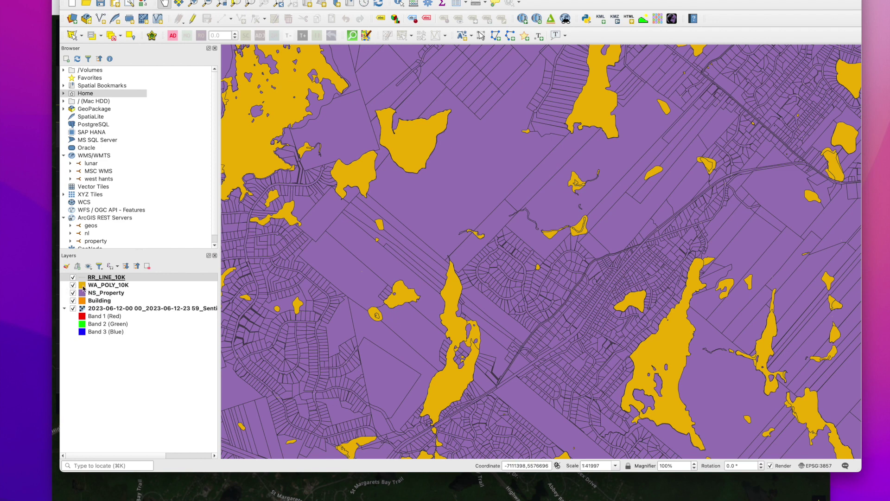
Step: Switch WA_POLY_10K to Categorized symbology, first classified by FEAT_CODE
double_click(82, 285)
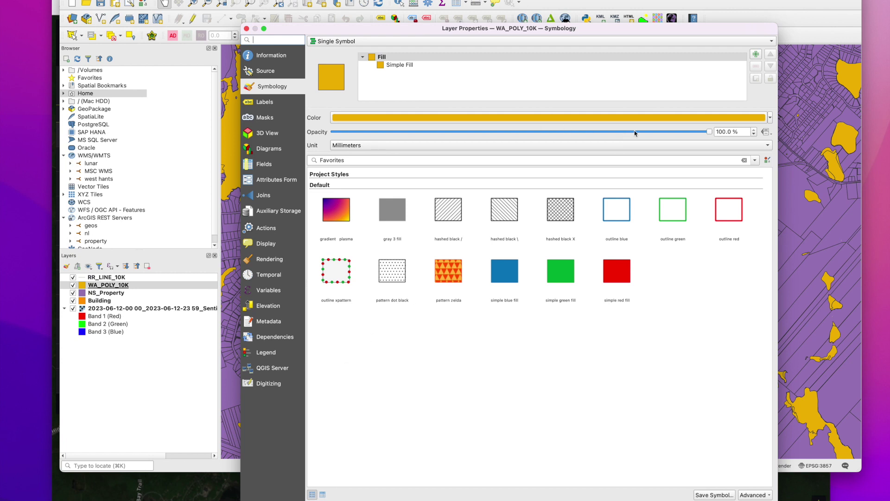
click(435, 42)
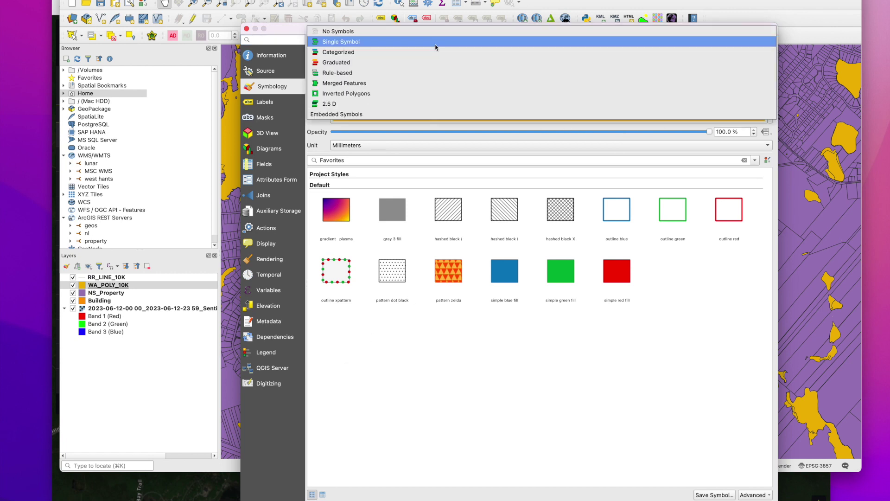
click(435, 52)
click(416, 43)
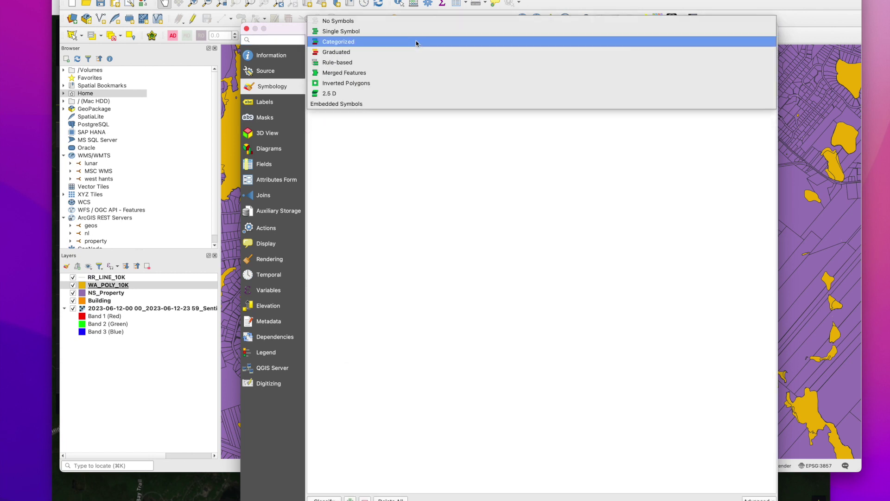
click(415, 42)
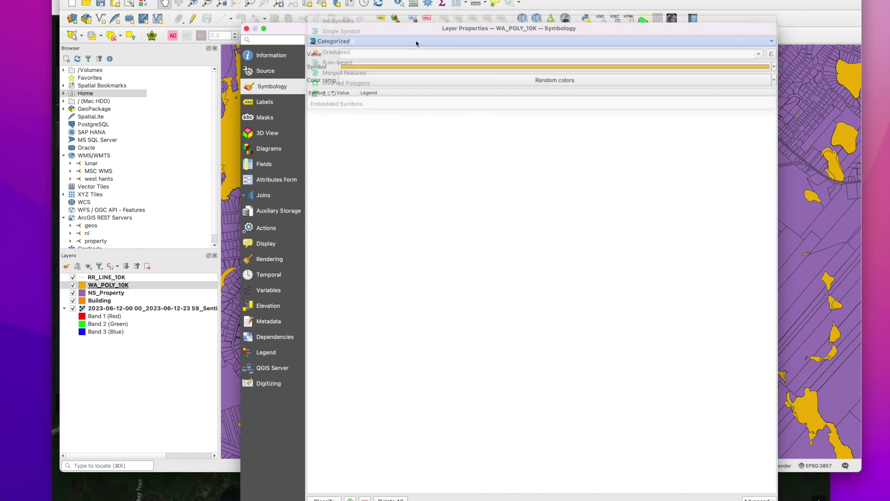
click(756, 56)
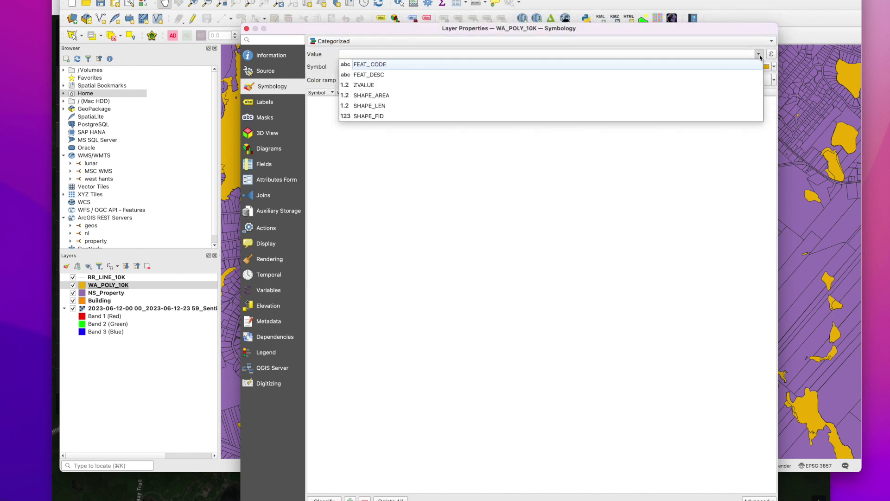
click(493, 69)
click(330, 499)
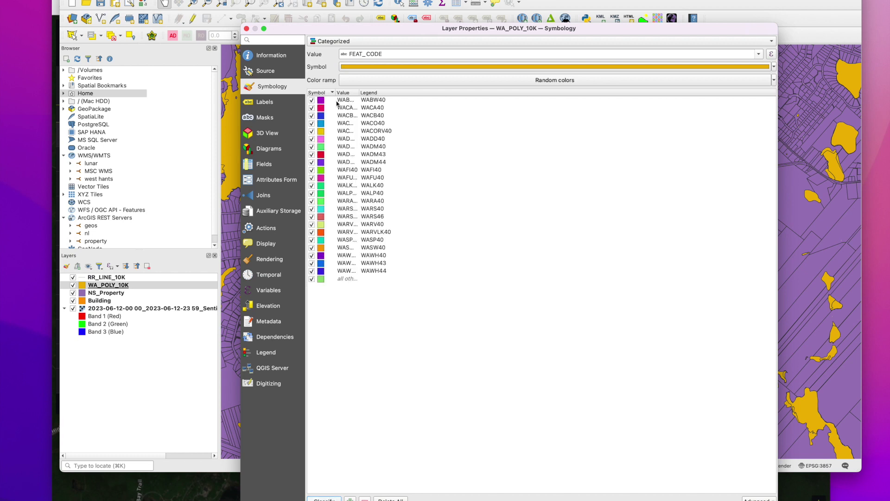
Step: Reclassify the water categories by FEAT_DESC and hide the Breakwater class
click(760, 54)
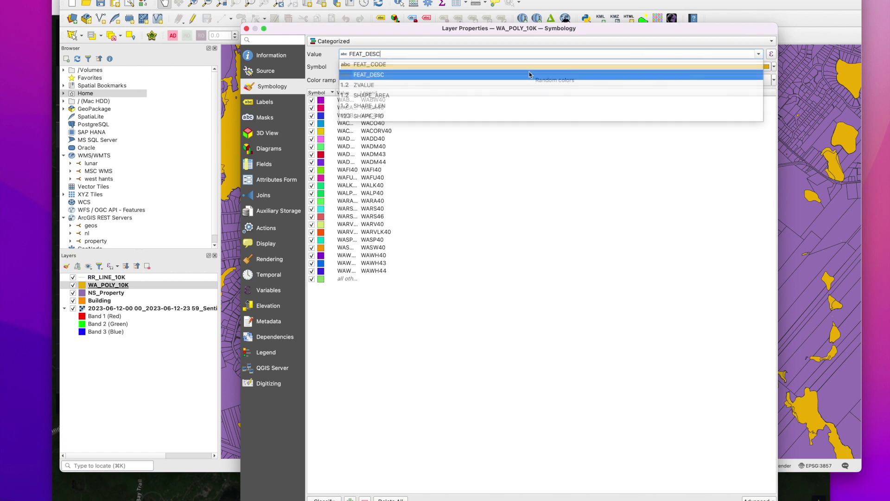
click(554, 72)
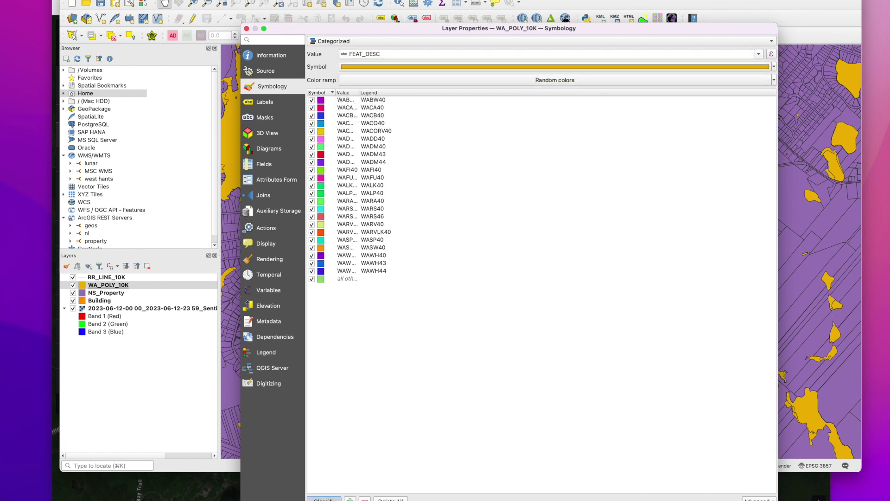
click(324, 499)
click(565, 296)
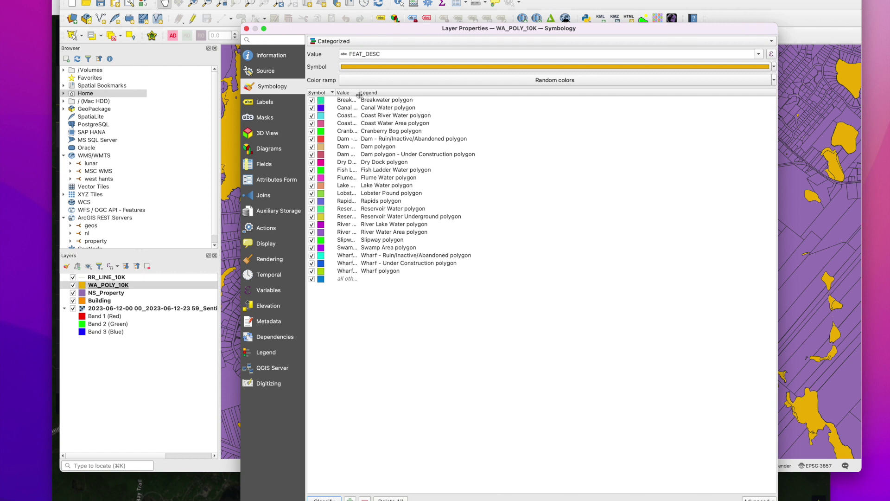
click(312, 100)
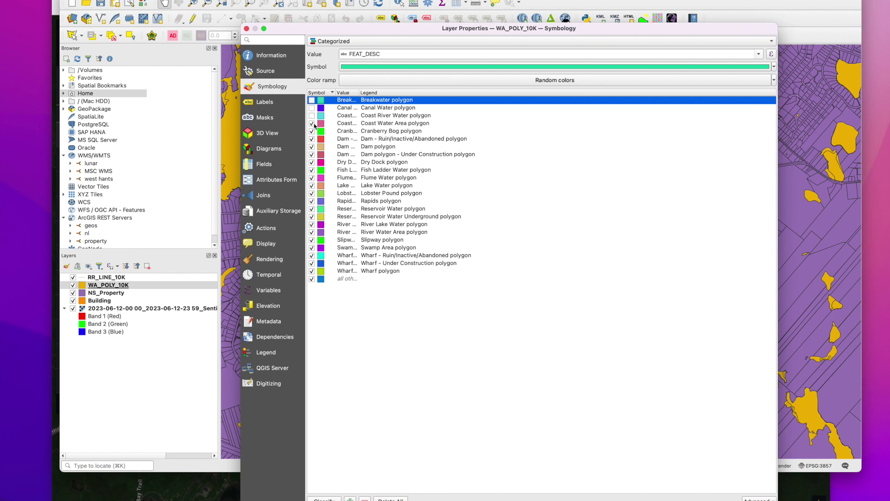
double_click(321, 115)
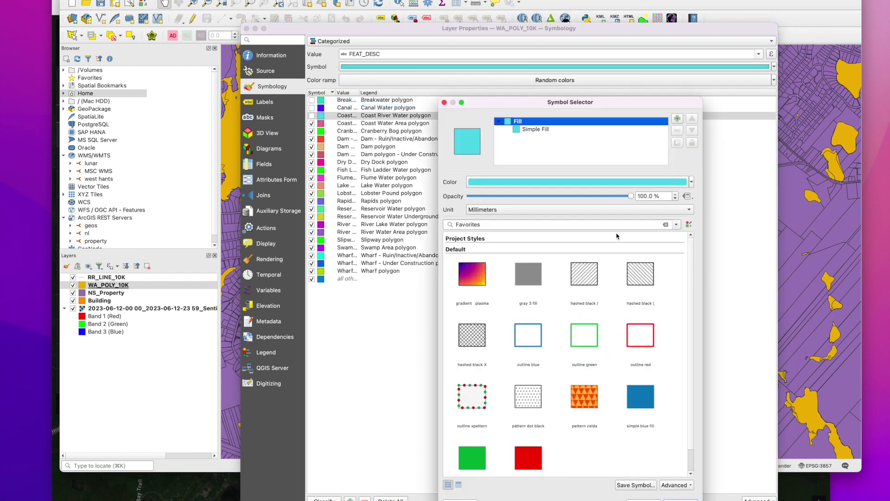
Step: Give Coast River Water and Coast Water Area the 'topo water' fill
click(666, 225)
scroll(610, 365, down, 10)
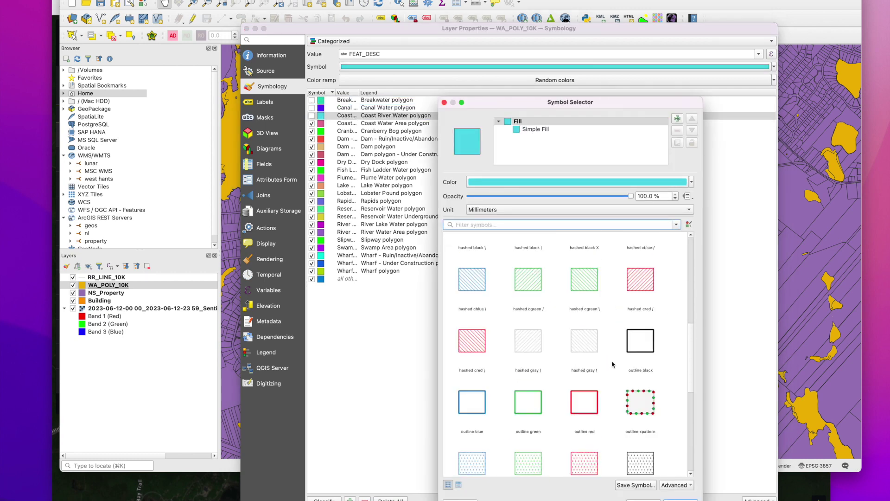
click(640, 436)
click(680, 499)
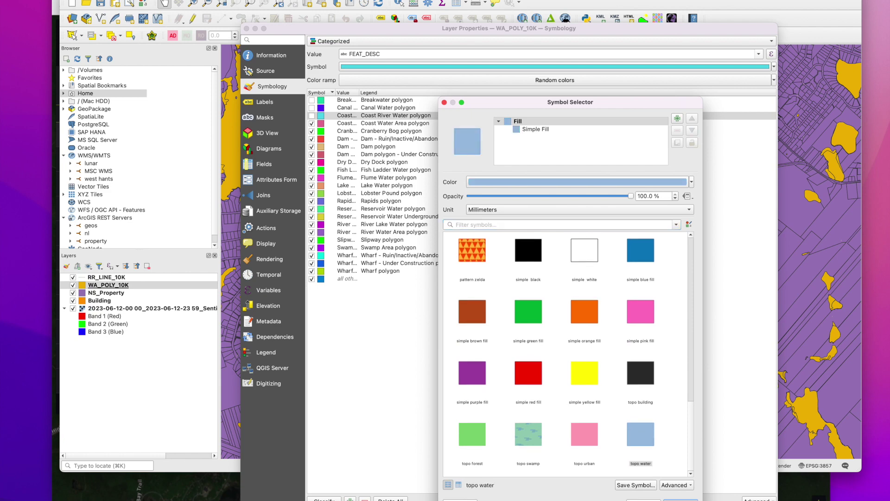
double_click(322, 126)
scroll(642, 393, down, 1)
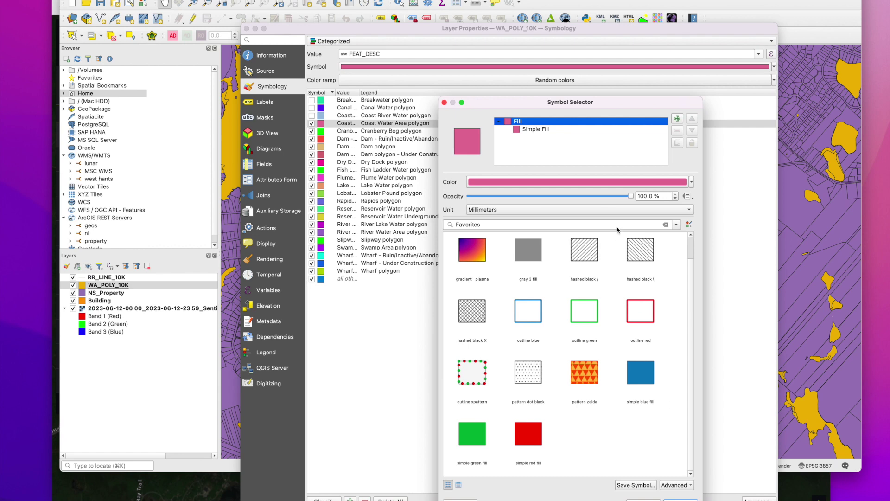
click(666, 225)
scroll(587, 366, down, 5)
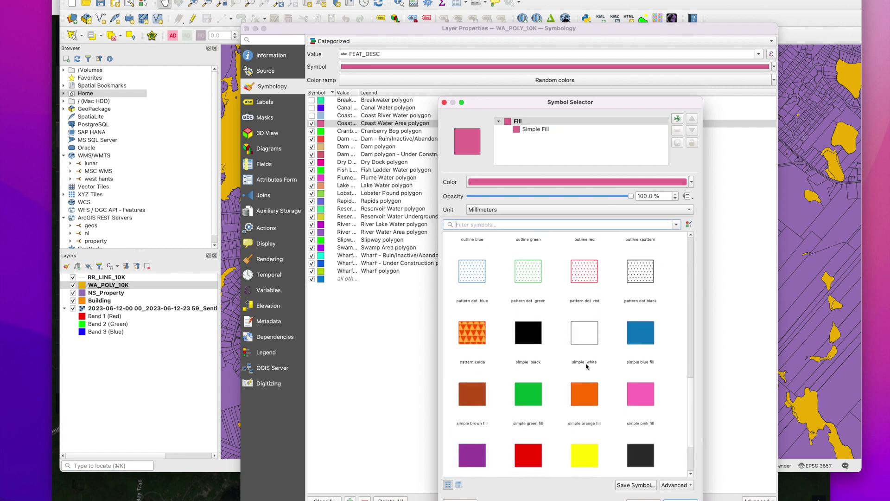
scroll(587, 366, down, 2)
click(641, 436)
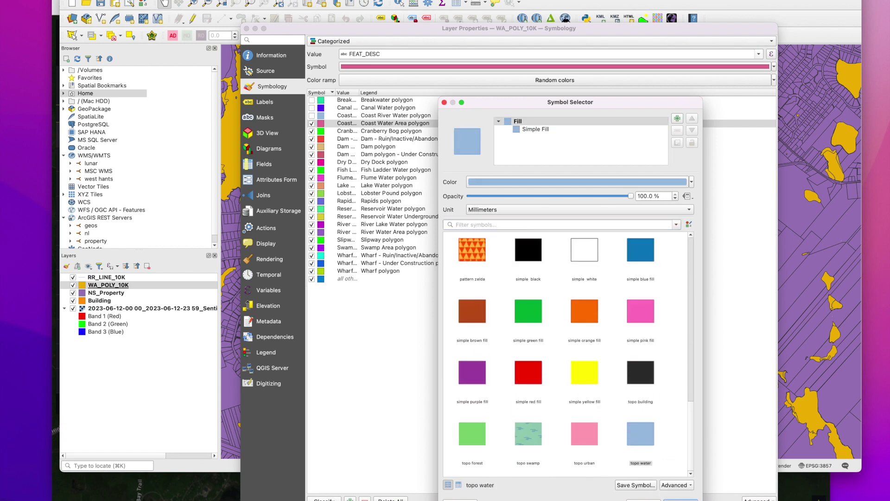
key(Return)
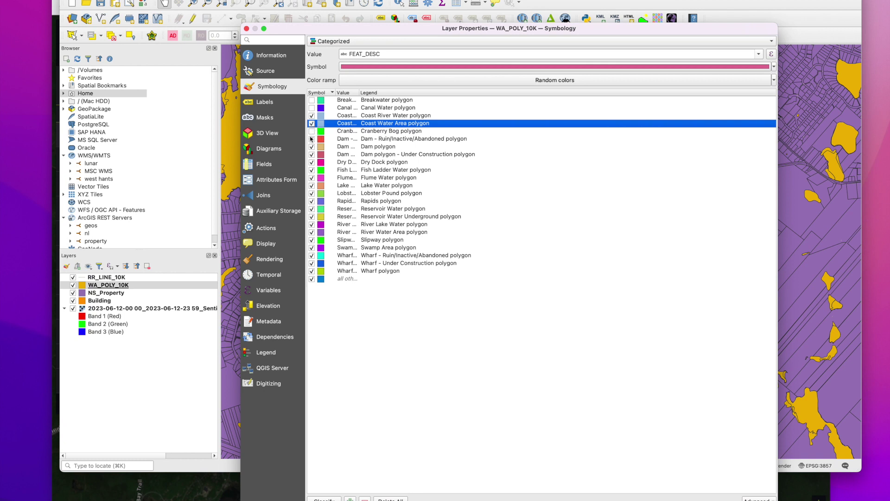
Step: Hide the dam, Fish Ladder and Flume classes and fill Lake Water with 'topo water'
click(311, 139)
click(311, 147)
click(312, 154)
click(312, 169)
click(312, 177)
double_click(320, 186)
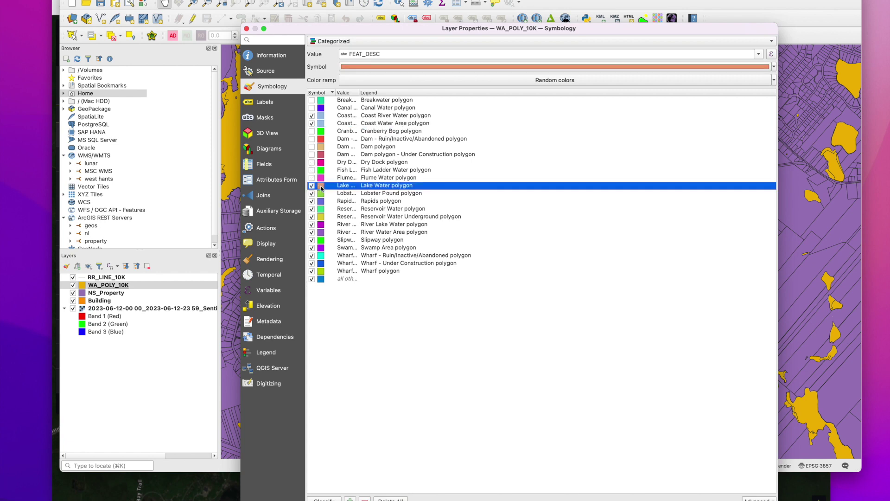
scroll(649, 418, down, 2)
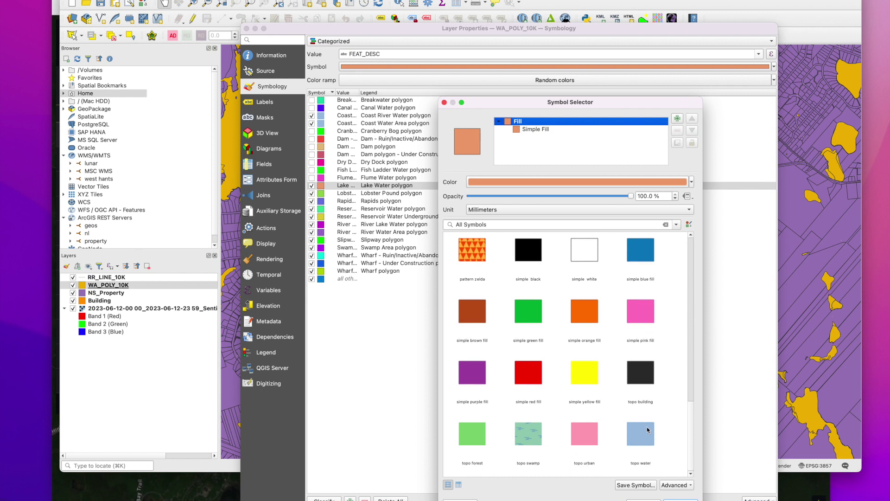
click(651, 447)
click(679, 500)
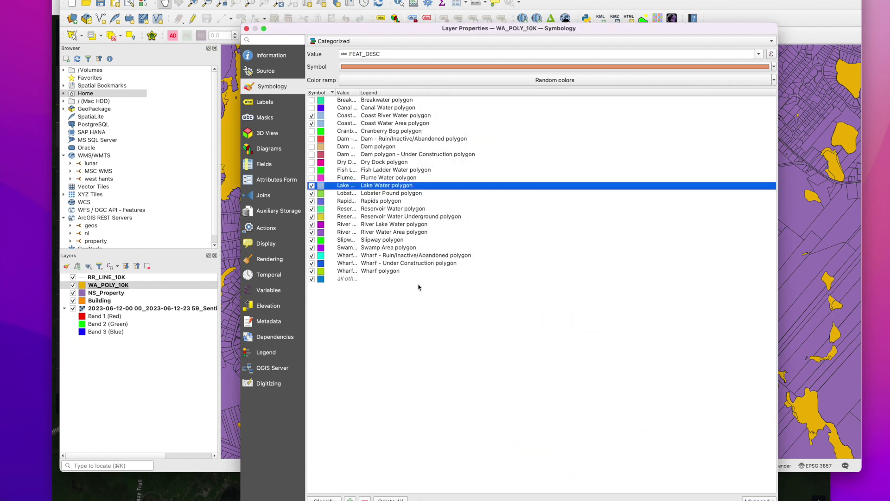
Step: Hide Rapids and the Reservoir classes and give River Lake Water the 'topo water' fill
click(311, 202)
click(311, 208)
click(311, 217)
click(312, 225)
double_click(319, 226)
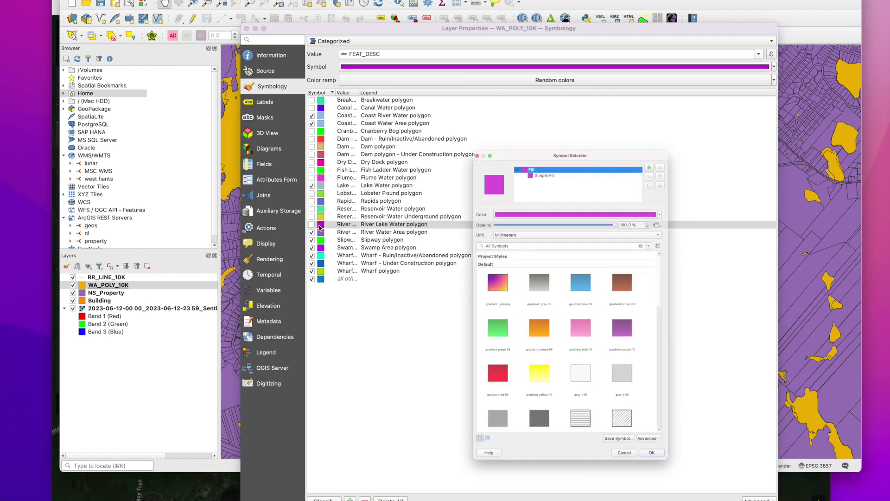
scroll(651, 366, down, 5)
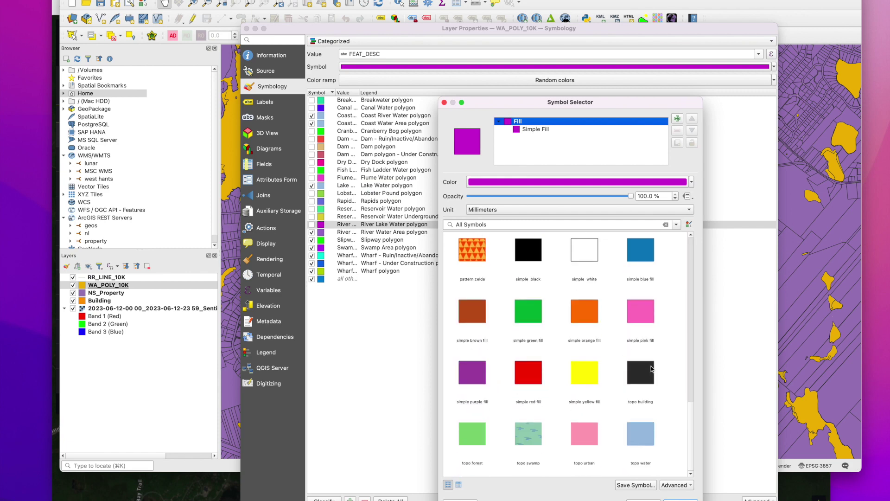
click(640, 433)
click(680, 499)
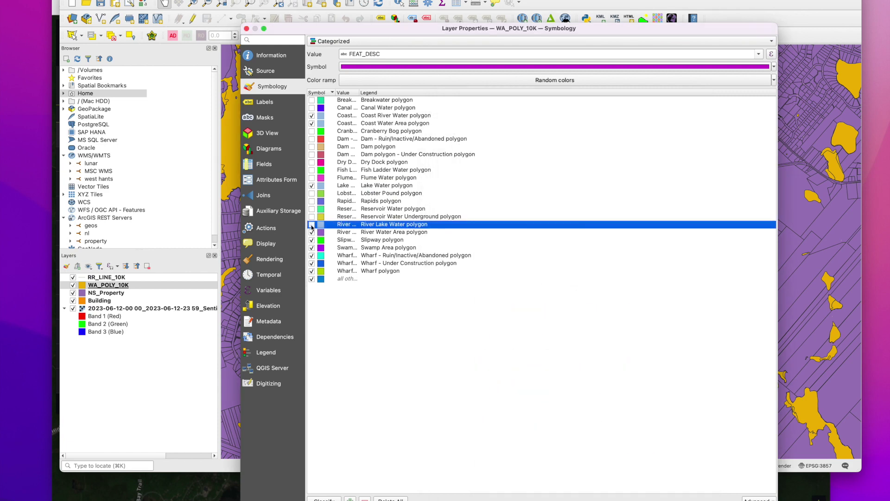
click(312, 225)
Step: Give River Water Area the light-blue 'topo water' fill
double_click(323, 233)
scroll(634, 400, down, 5)
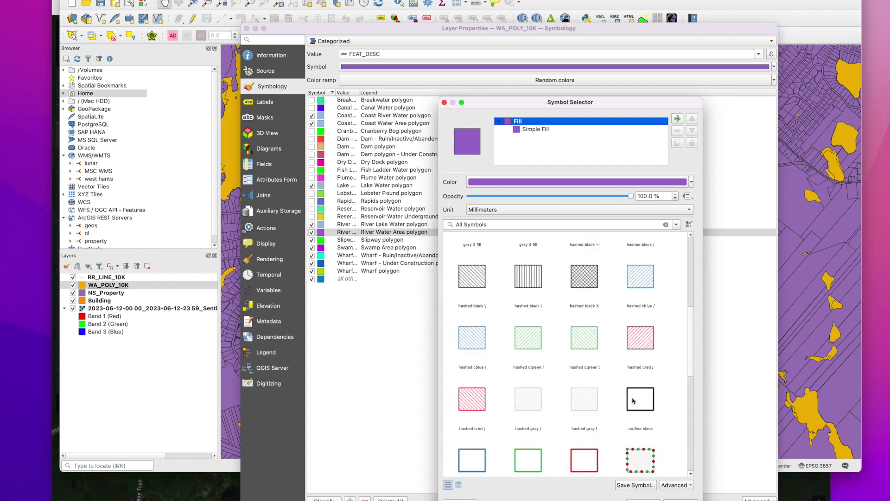
scroll(633, 401, down, 5)
click(641, 444)
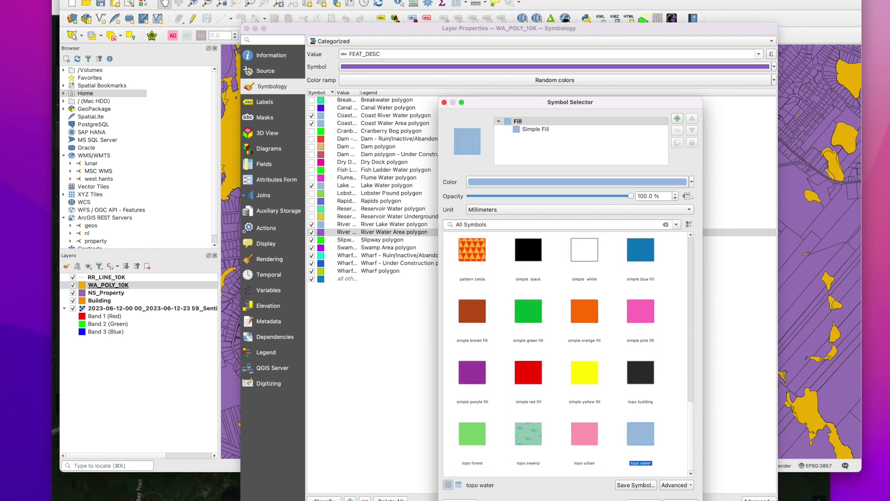
click(680, 499)
Step: Hide the Slipway, Swamp Area and three Wharf categories, then apply the styling
click(312, 240)
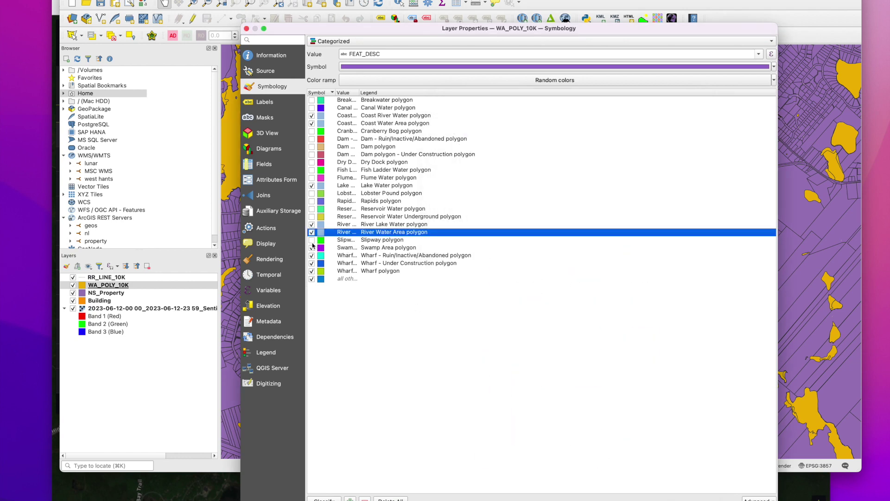
click(312, 248)
click(312, 255)
click(311, 263)
click(312, 271)
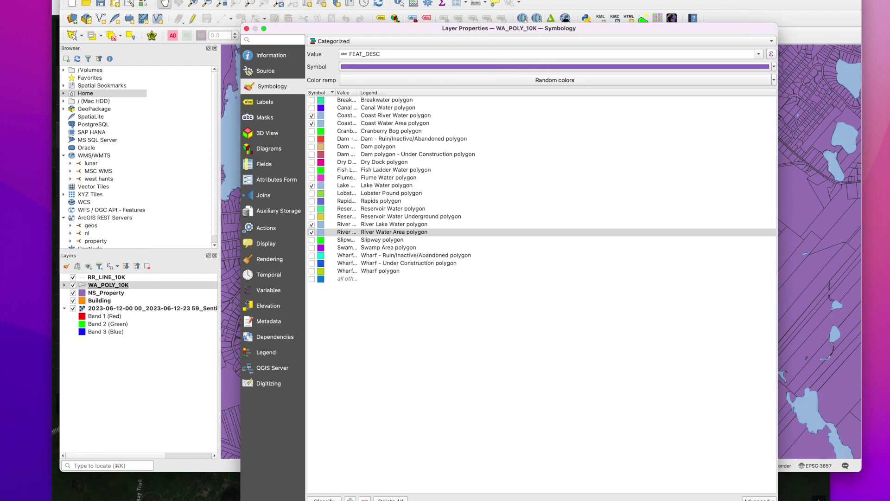
key(Return)
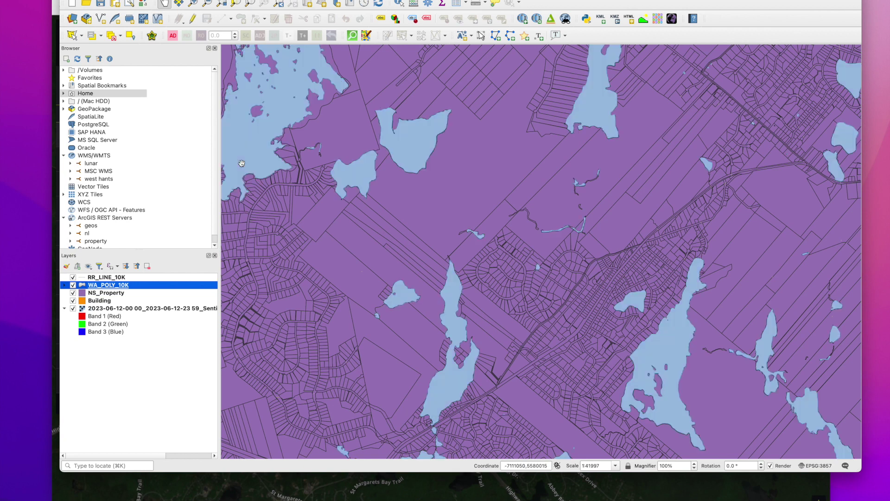
Step: Style NS_Property with the 'outline green' symbol and a 0.16 mm stroke width
double_click(84, 294)
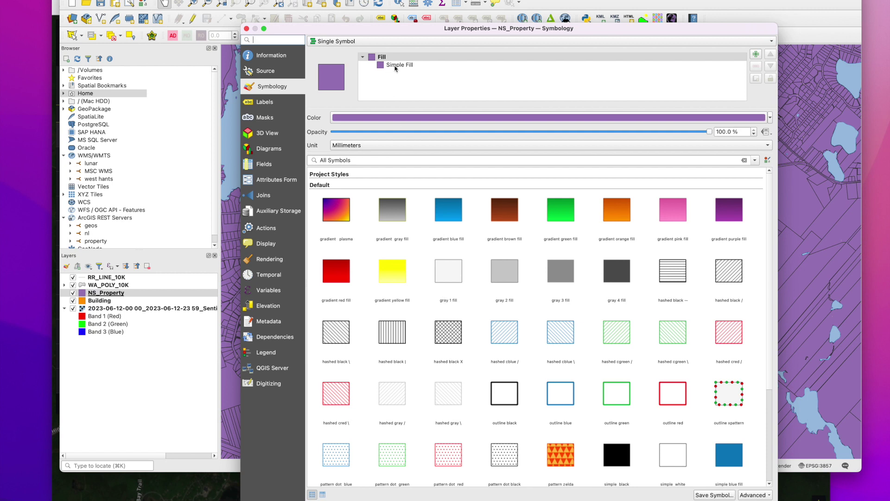
click(616, 400)
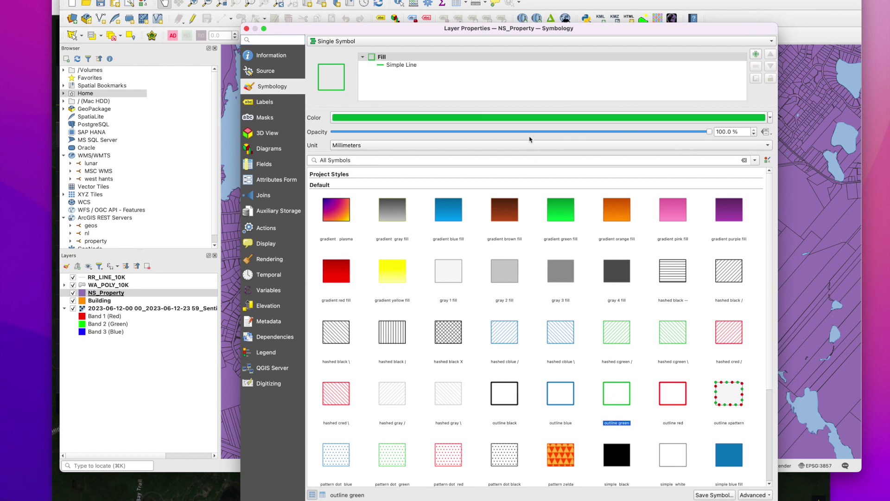
click(405, 66)
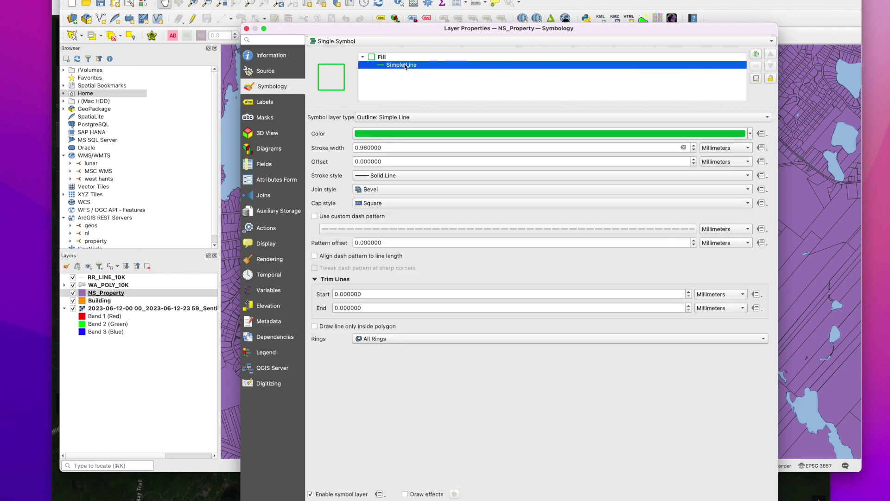
click(693, 151)
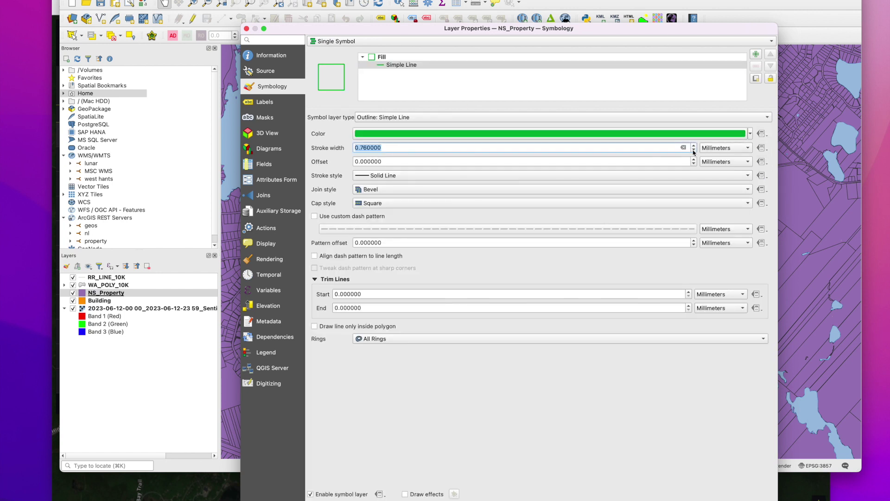
click(694, 151)
click(694, 151)
click(694, 150)
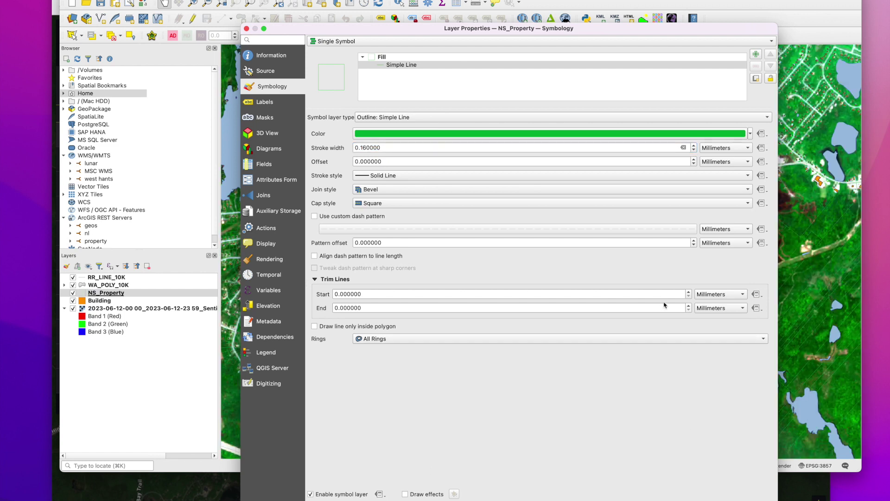
key(Return)
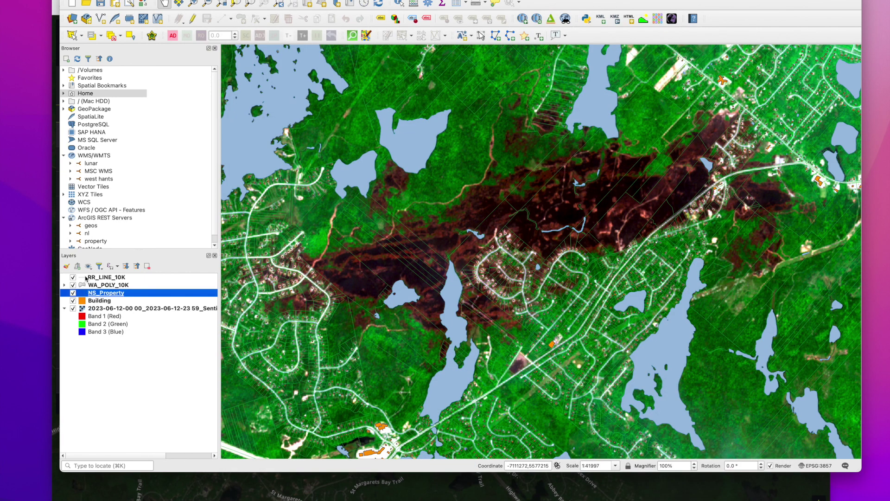
Step: Style the RR_LINE_10K road lines with a gray recent colour and a 0.1 mm width
click(83, 279)
double_click(94, 280)
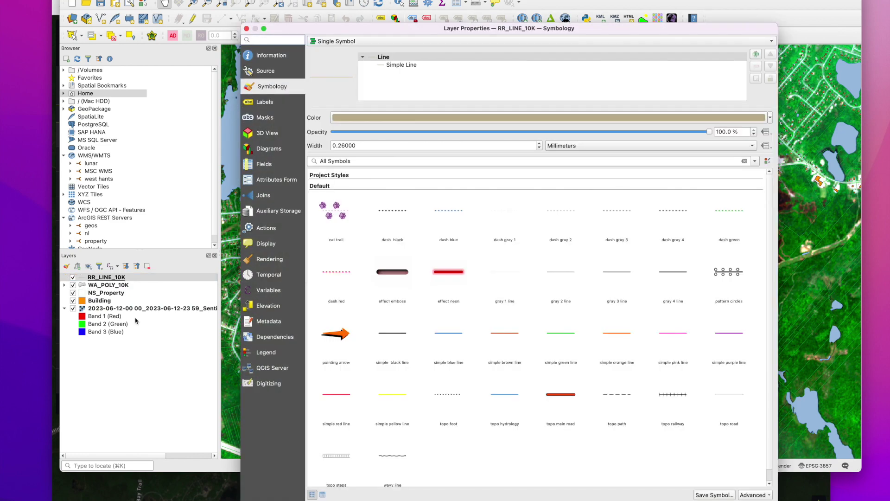
click(390, 66)
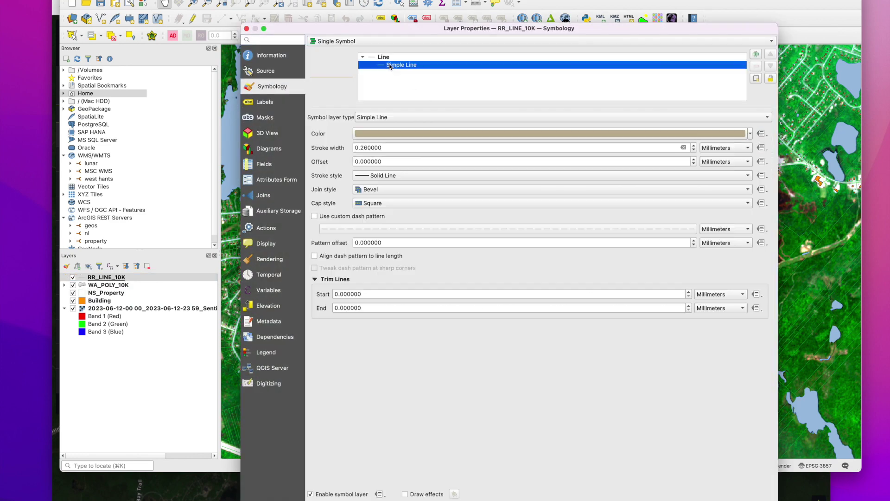
click(388, 58)
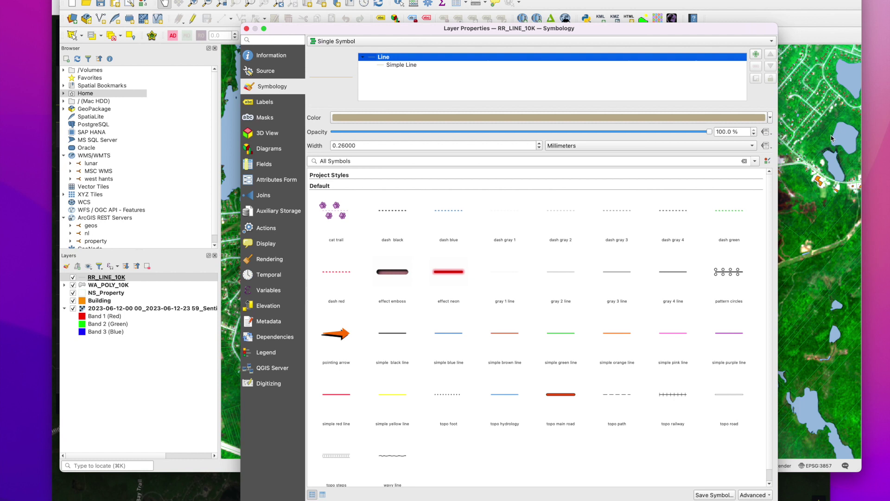
click(770, 118)
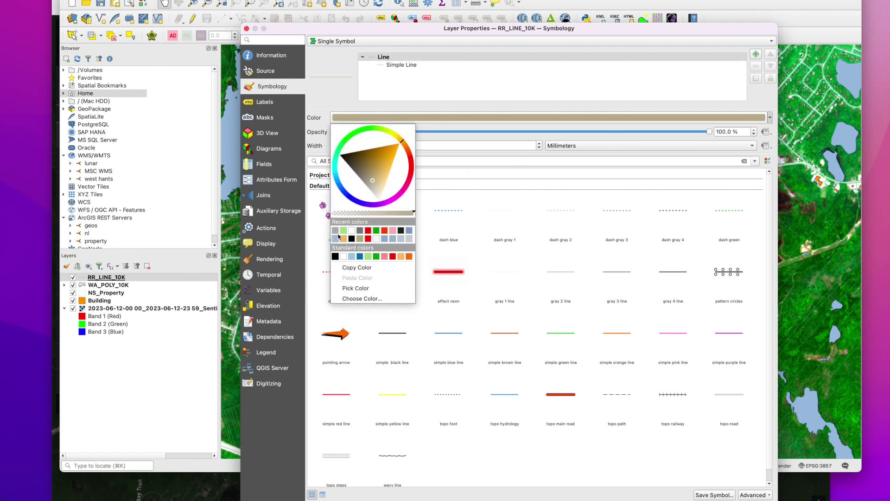
click(360, 232)
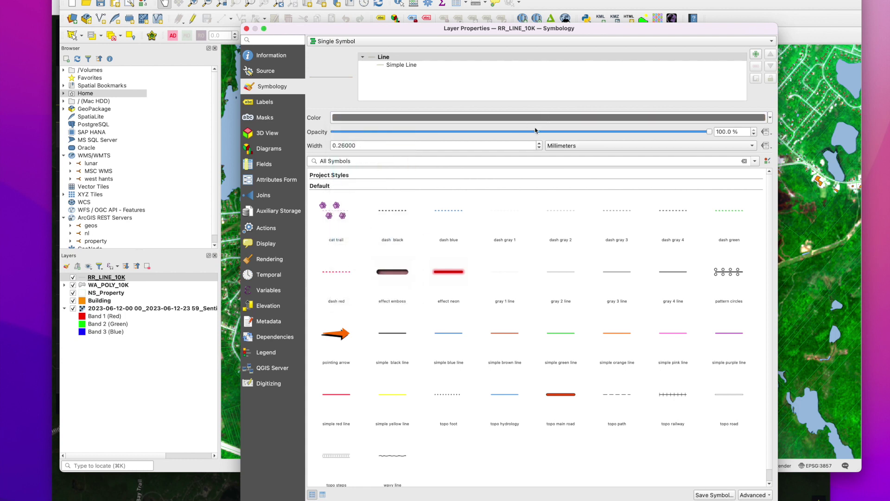
click(538, 148)
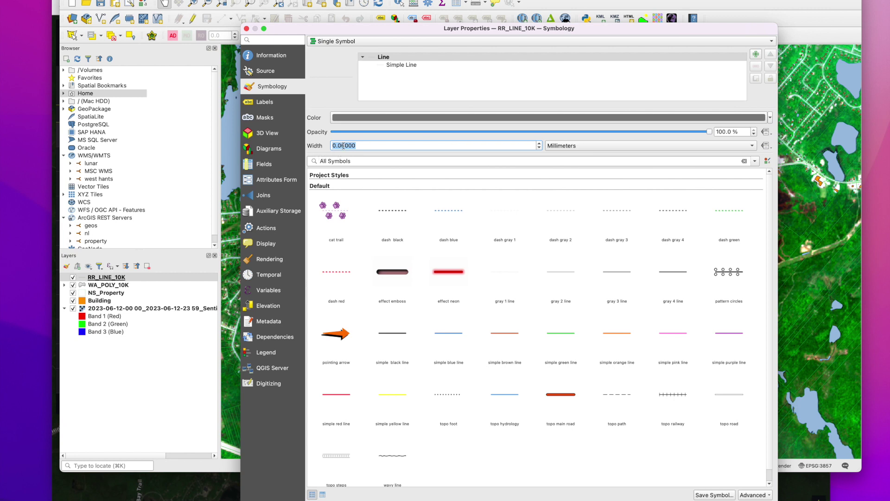
click(344, 146)
key(BackSpace)
text(1)
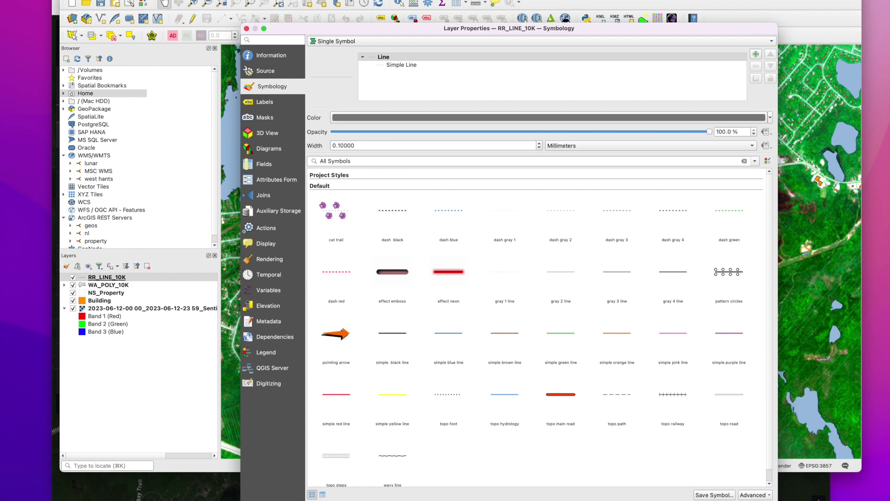
key(Return)
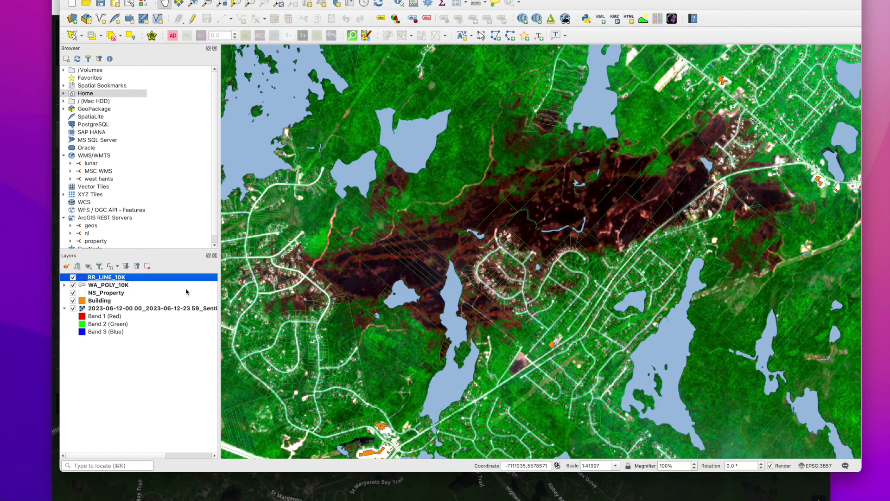
Step: Apply the 'gray 4 fill' library symbol to the Building layer's footprints
click(82, 302)
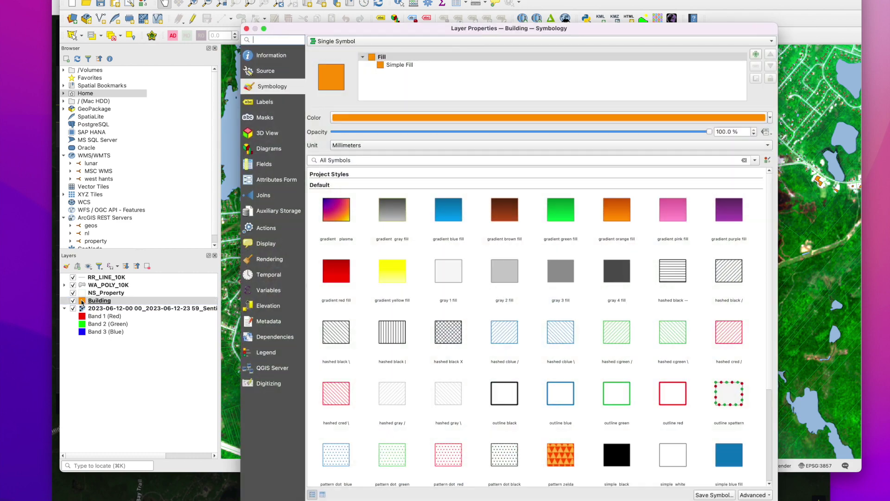
double_click(82, 301)
click(610, 275)
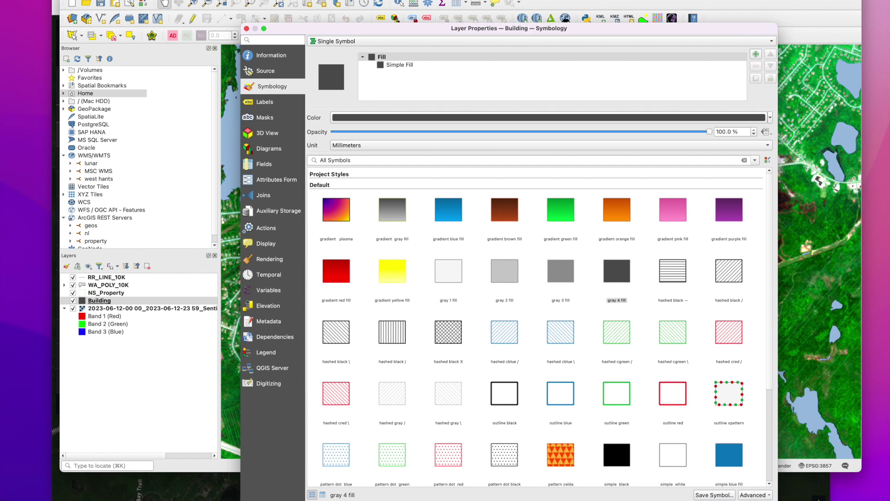
key(Return)
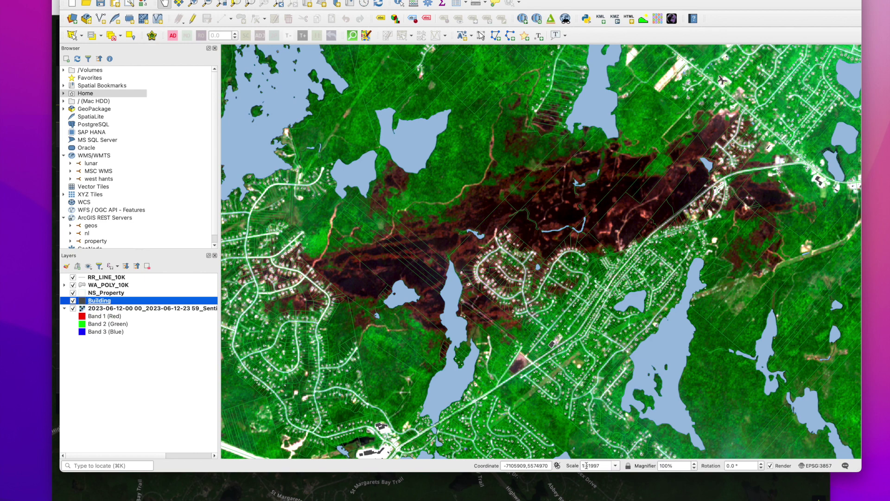
Step: Enter 50000 in the status-bar Scale field and lock the map scale at 1:50000
drag(583, 465, 595, 465)
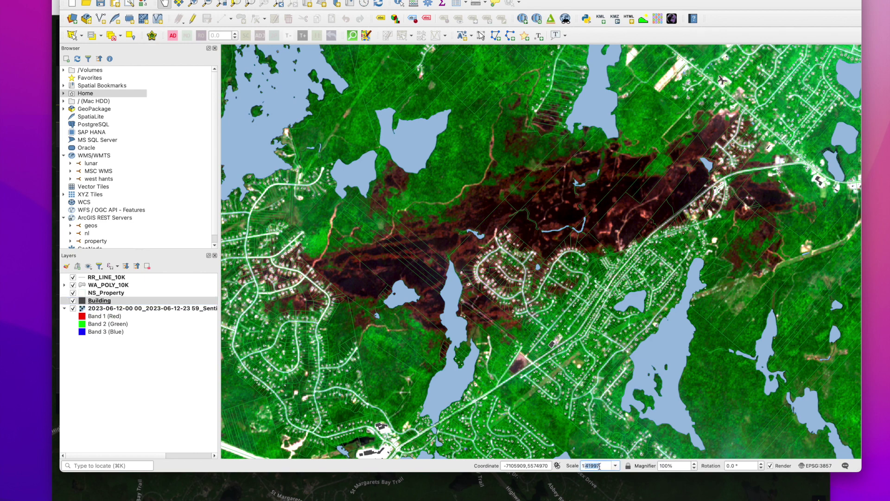
text(50000)
key(Return)
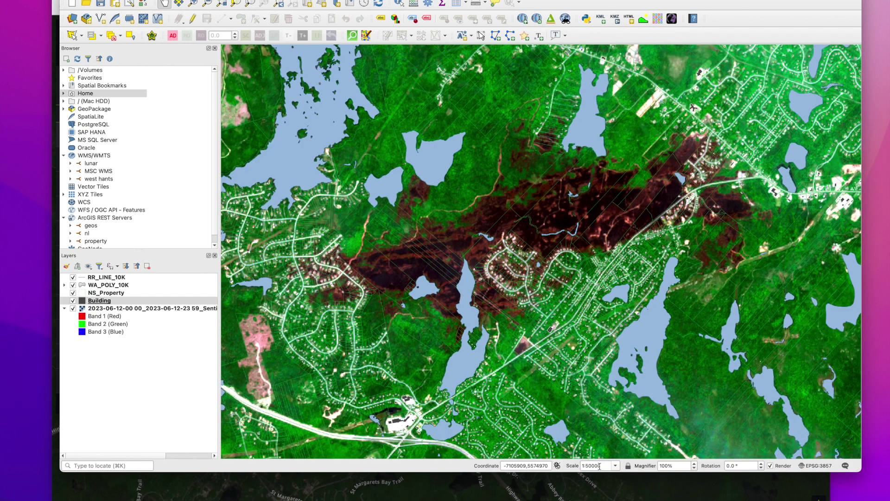
click(628, 465)
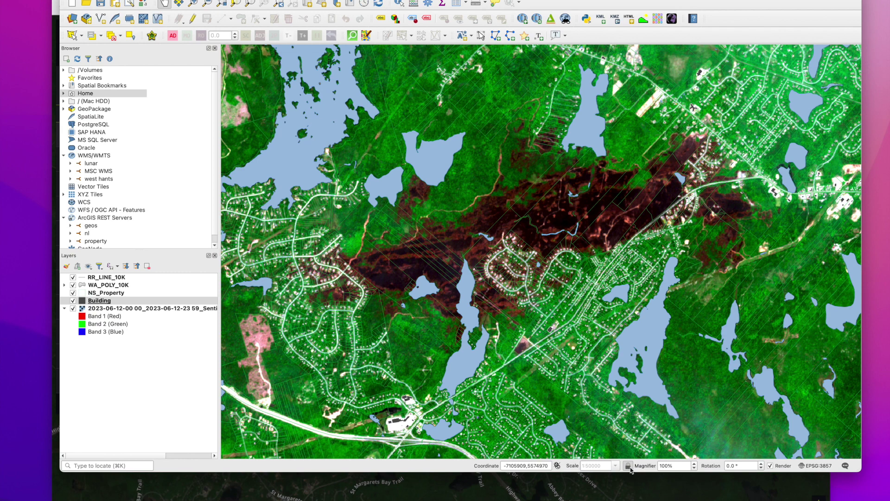